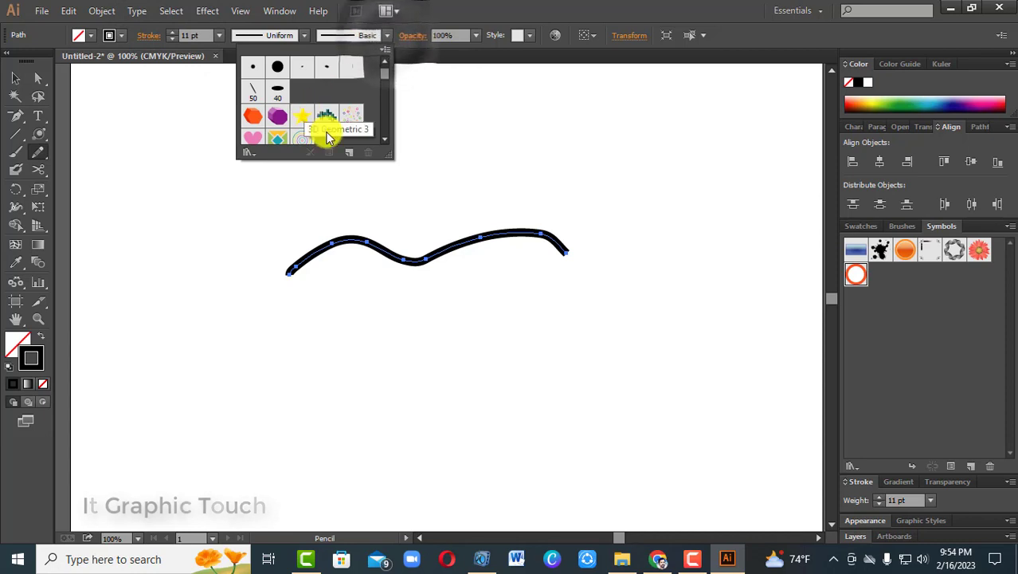
Try the Rings, Crosses and 3D Geometric scatter brushes on the wavy path, cancelling the 3D Geometric brush options.
scroll(382, 87, down, 3)
mouse_move(386, 93)
mouse_down()
mouse_move(387, 126)
mouse_move(383, 84)
mouse_up()
click(307, 112)
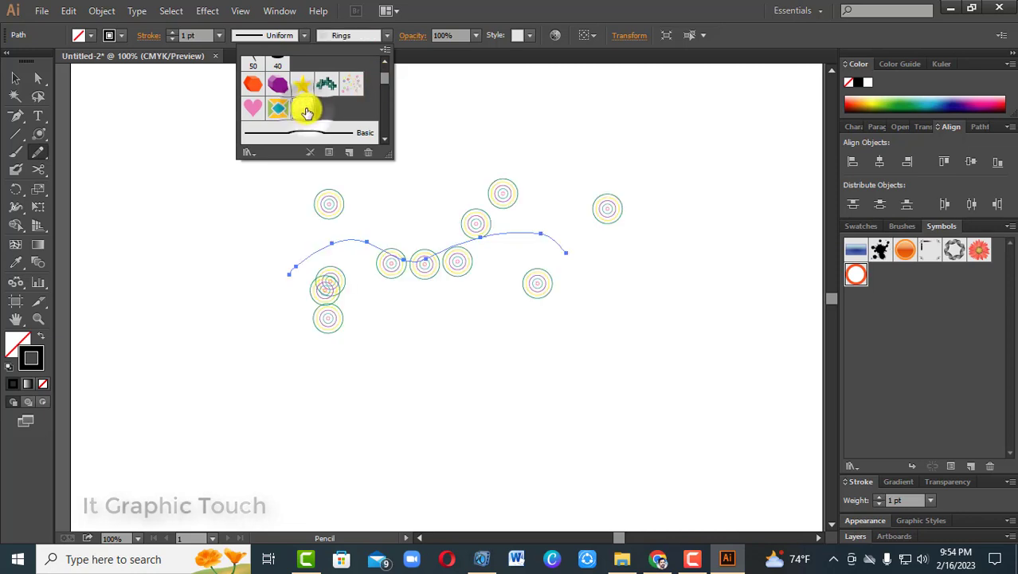
click(349, 89)
click(326, 92)
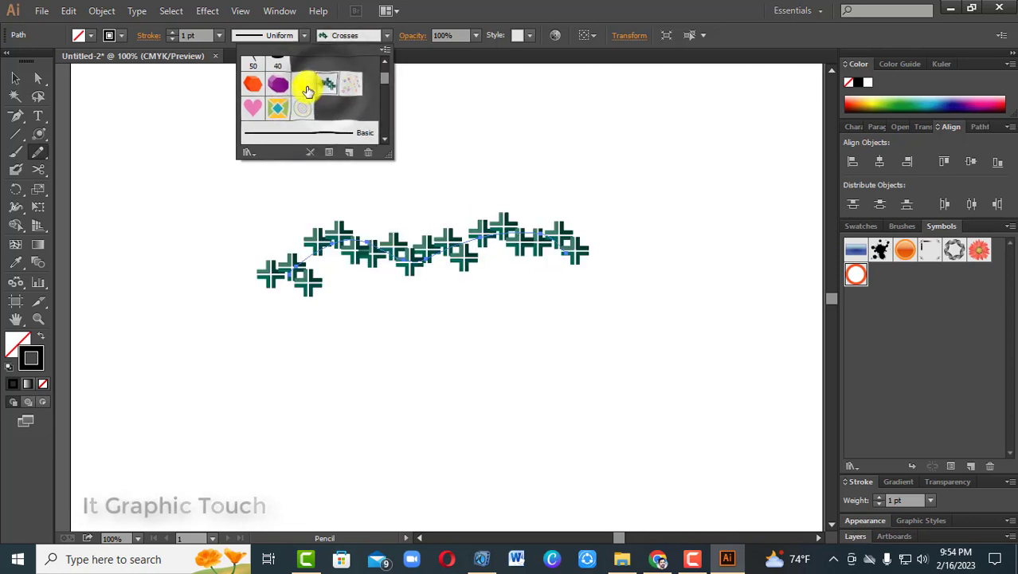
click(303, 86)
click(272, 88)
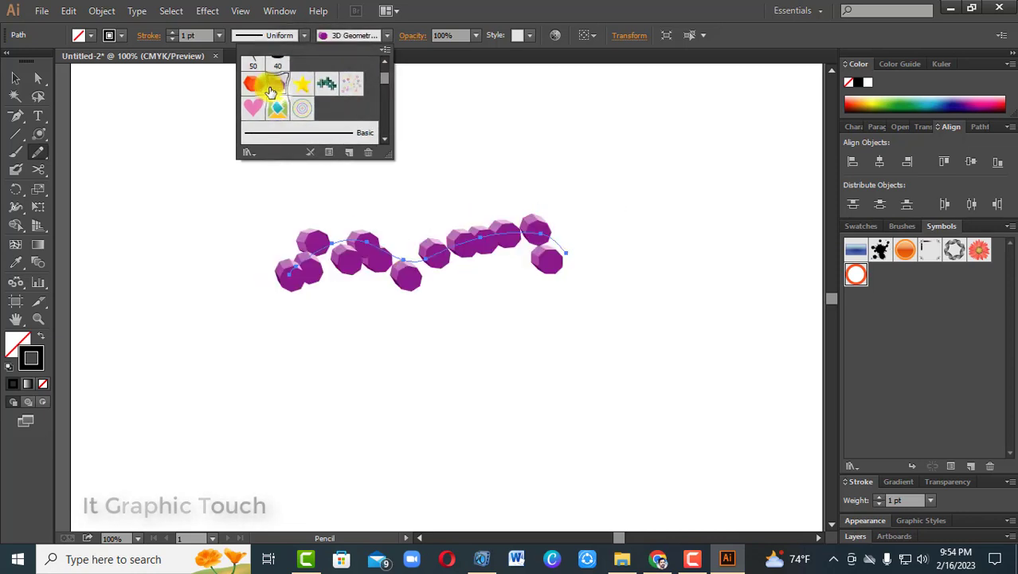
double_click(253, 90)
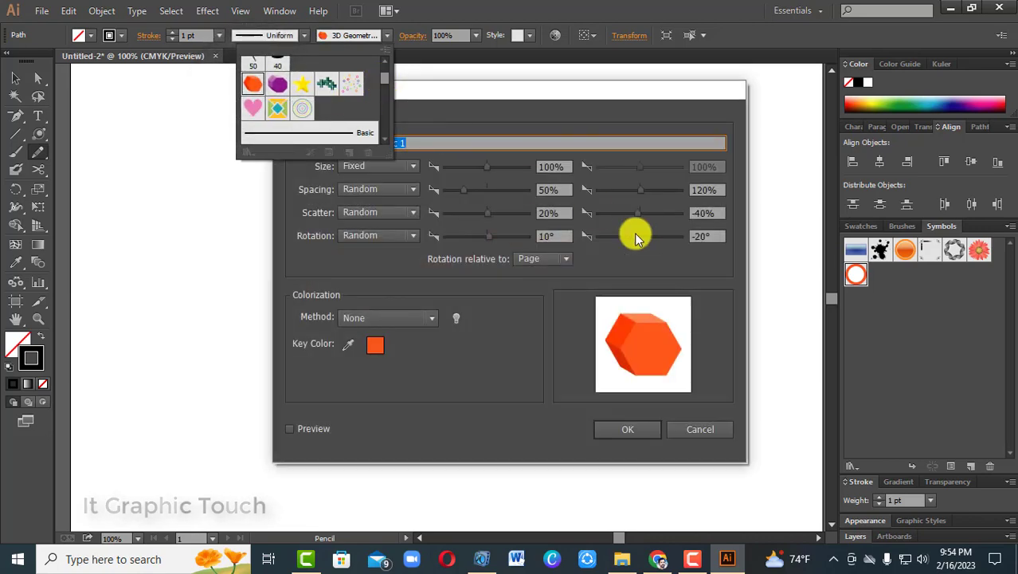
click(700, 426)
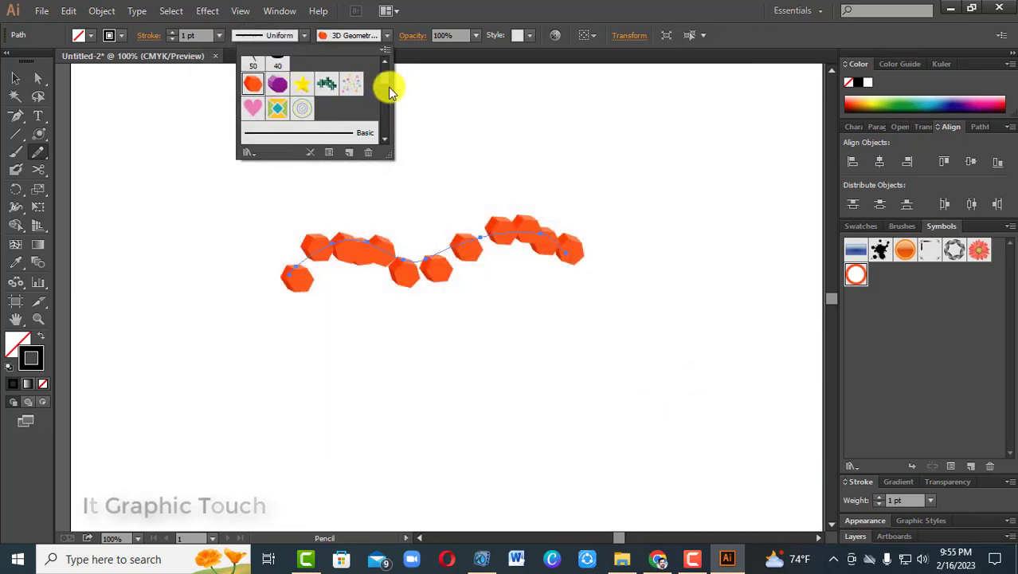
Try the oval, flat and round calligraphic brushes on the wavy path, ending with 15 pt. Round.
drag(386, 83, 382, 75)
click(280, 68)
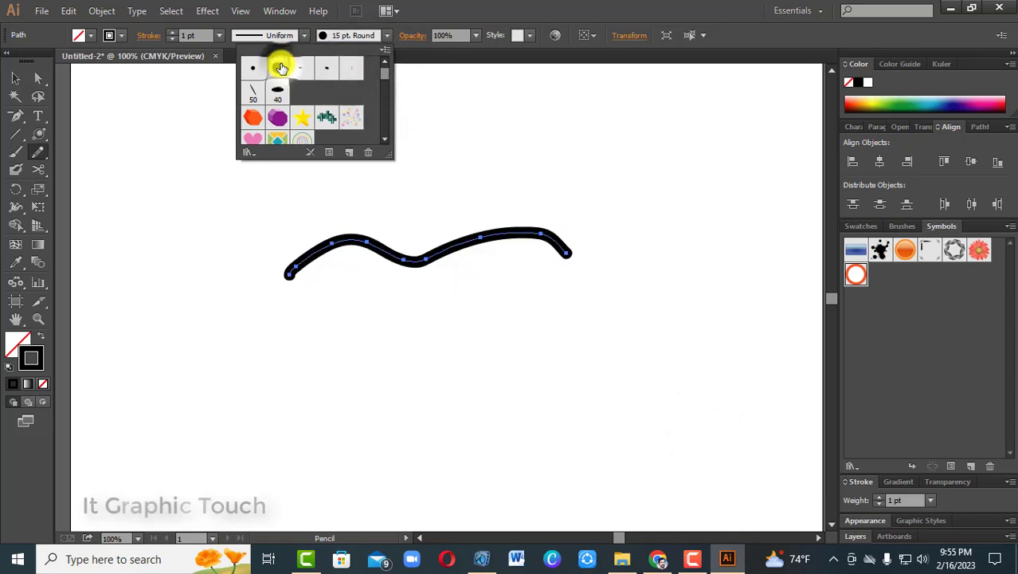
click(301, 70)
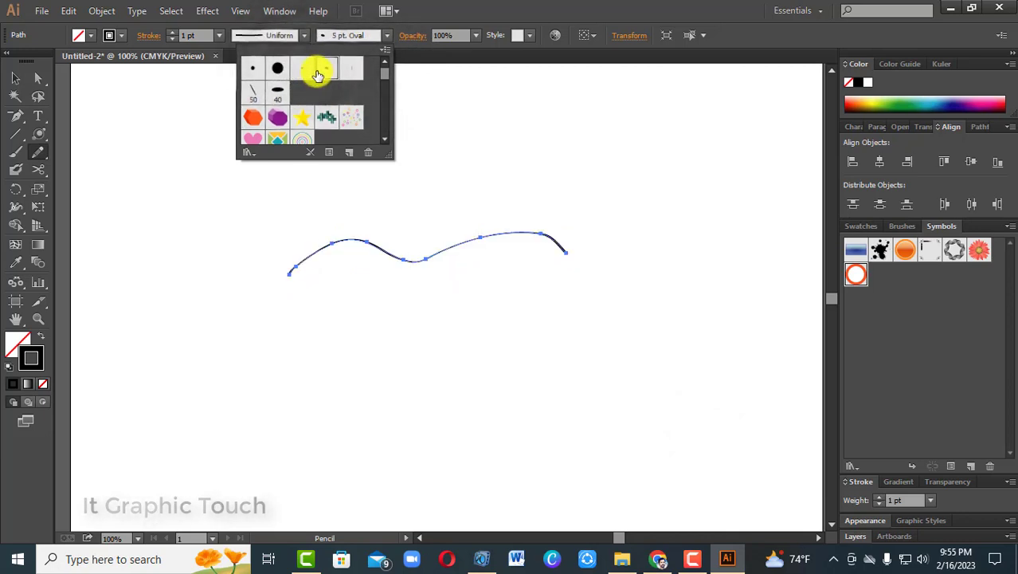
click(353, 67)
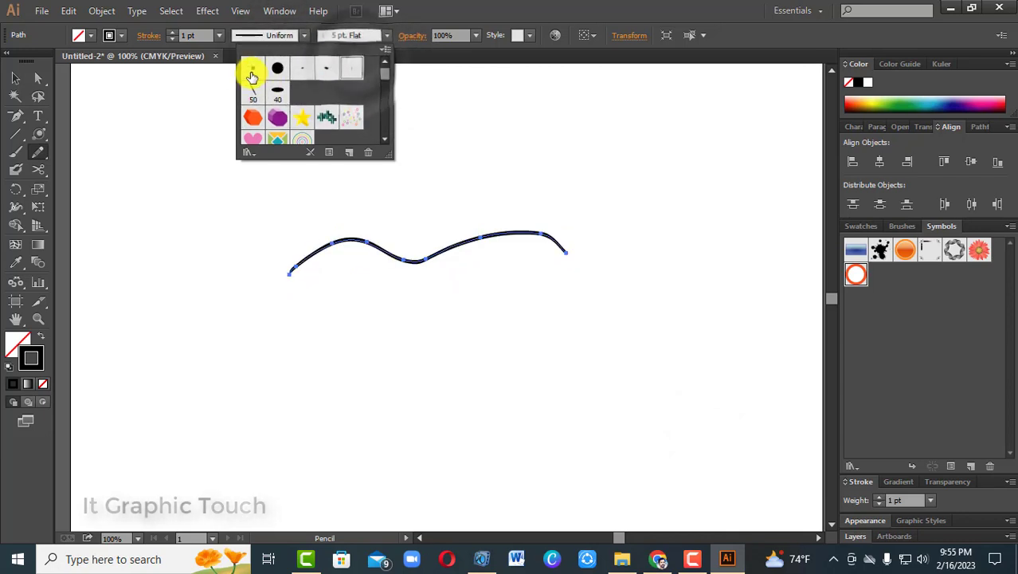
click(252, 77)
click(277, 76)
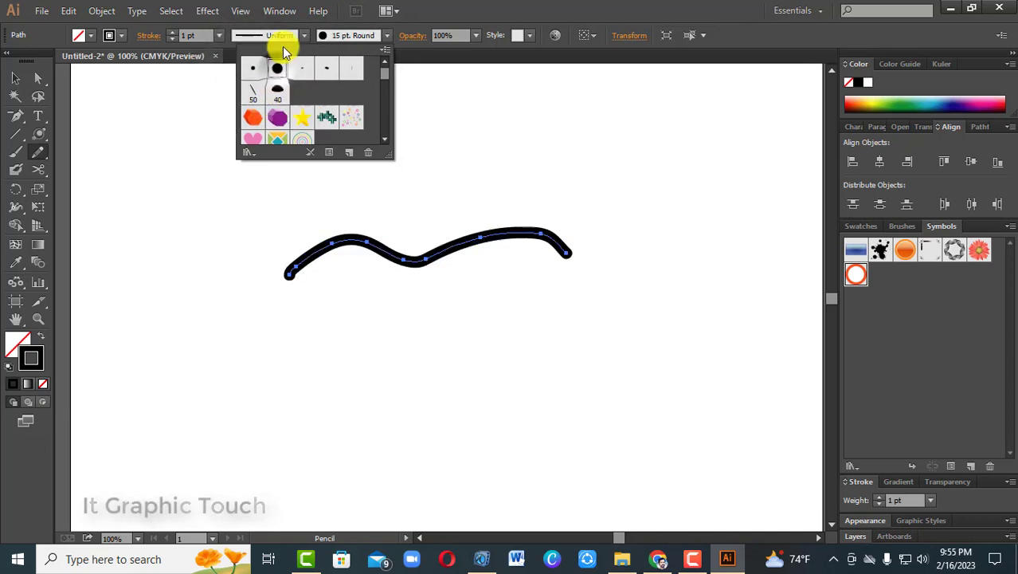
Try several variable width profiles on the wavy path, ending with the symmetrical profile tapered at both ends.
click(297, 42)
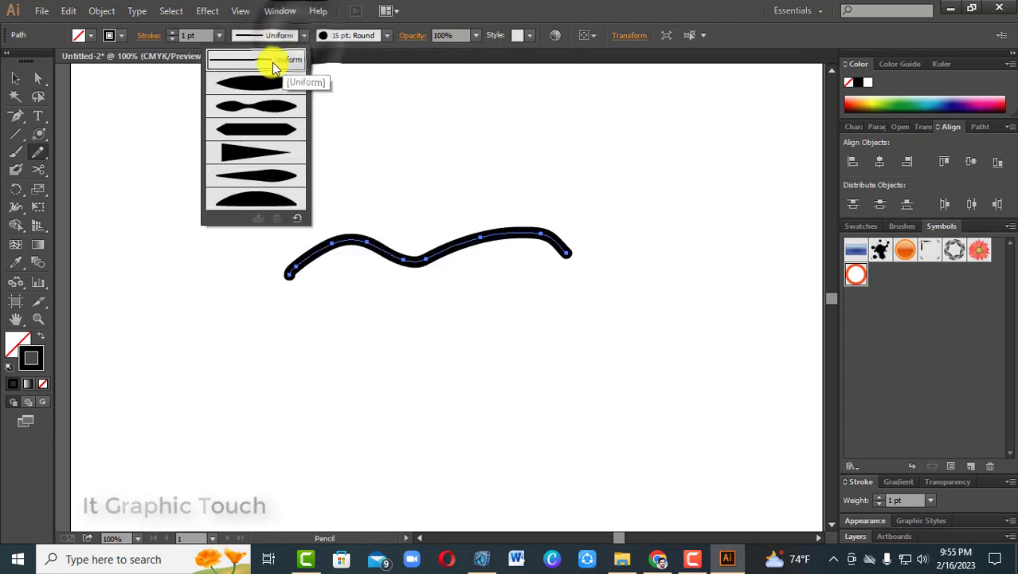
click(265, 199)
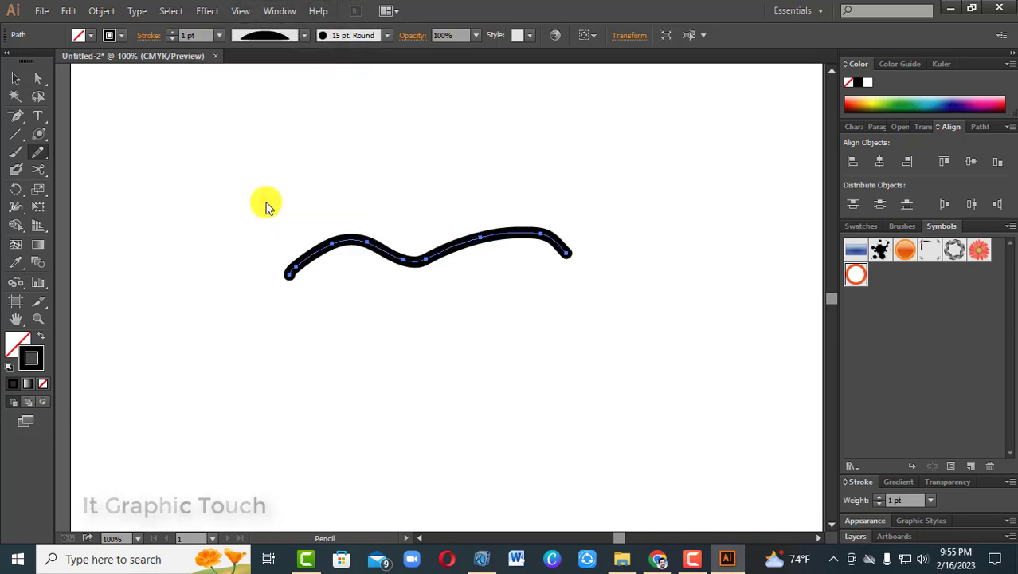
click(301, 35)
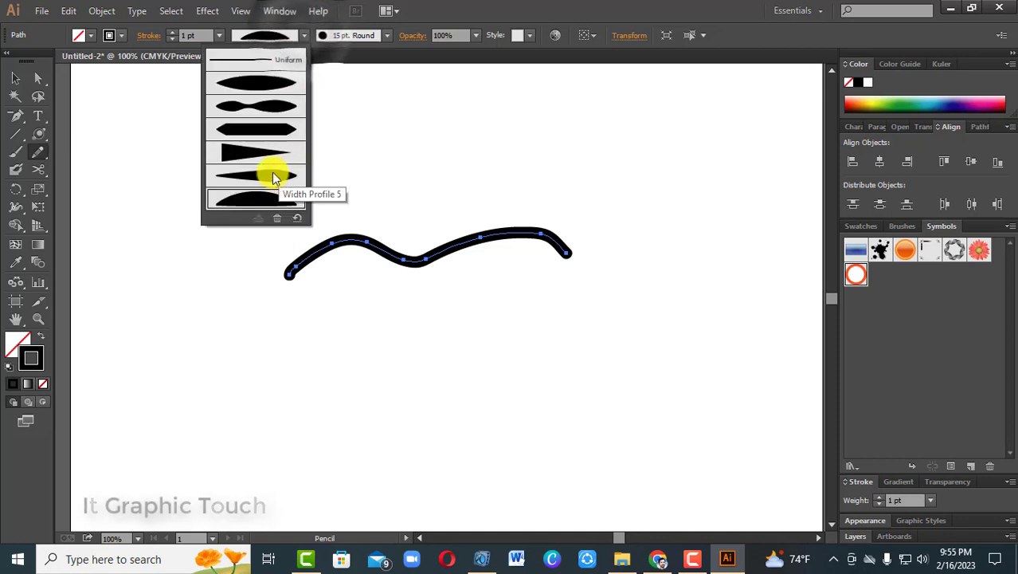
click(269, 166)
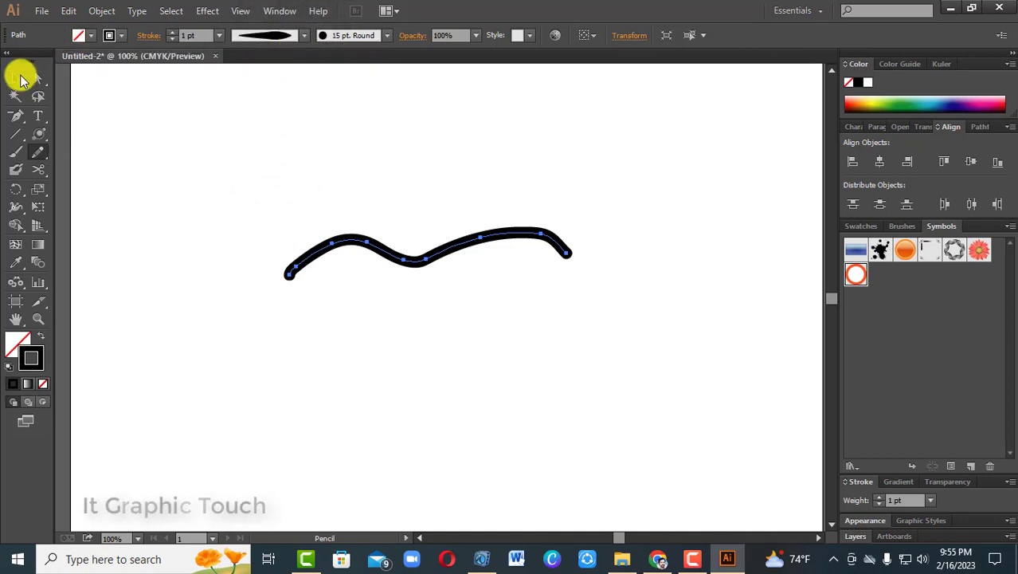
click(16, 77)
click(303, 35)
click(269, 86)
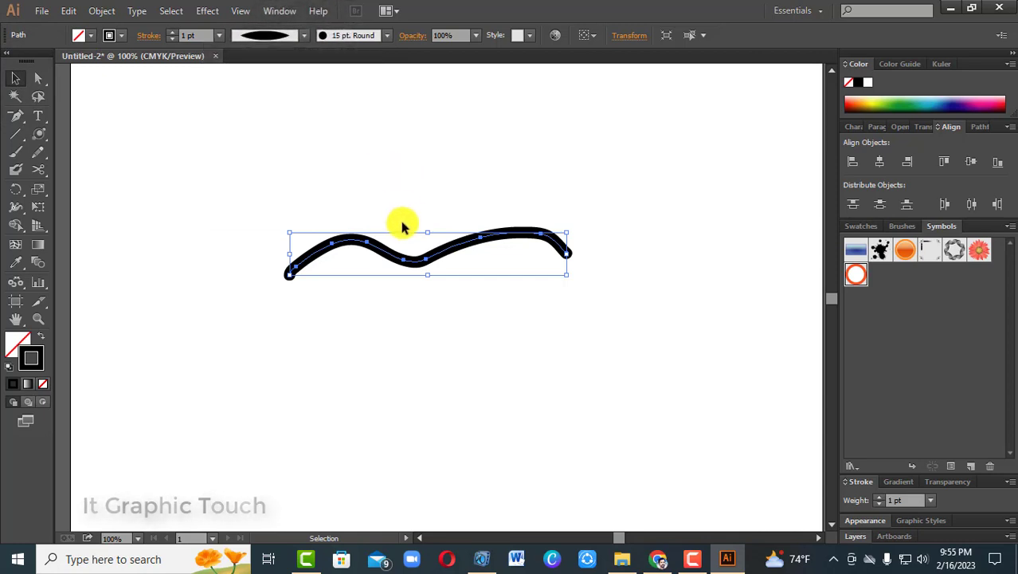
Move the wavy path slightly up and to the left, and delete it from the artboard.
drag(356, 261, 312, 238)
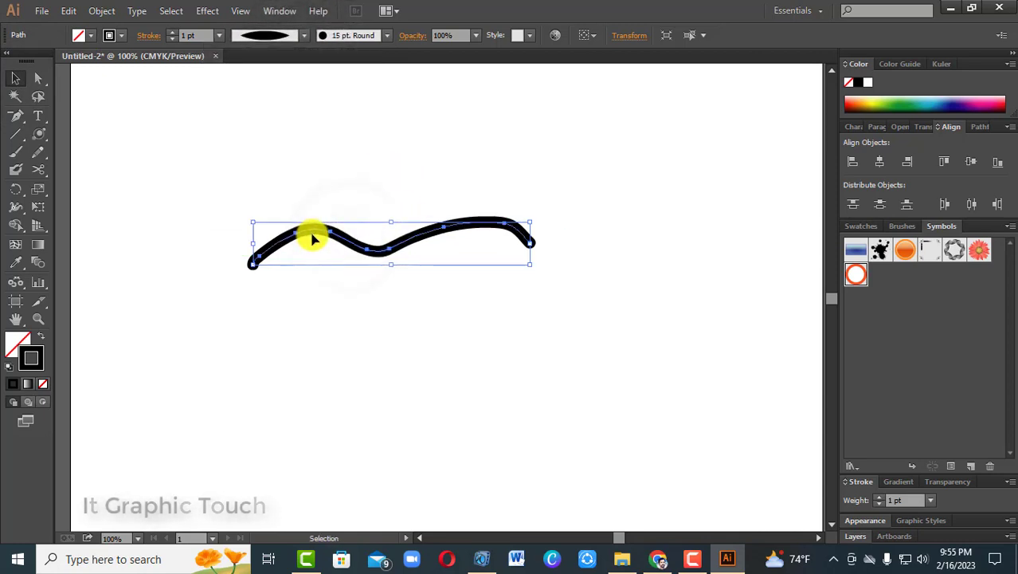
key(Delete)
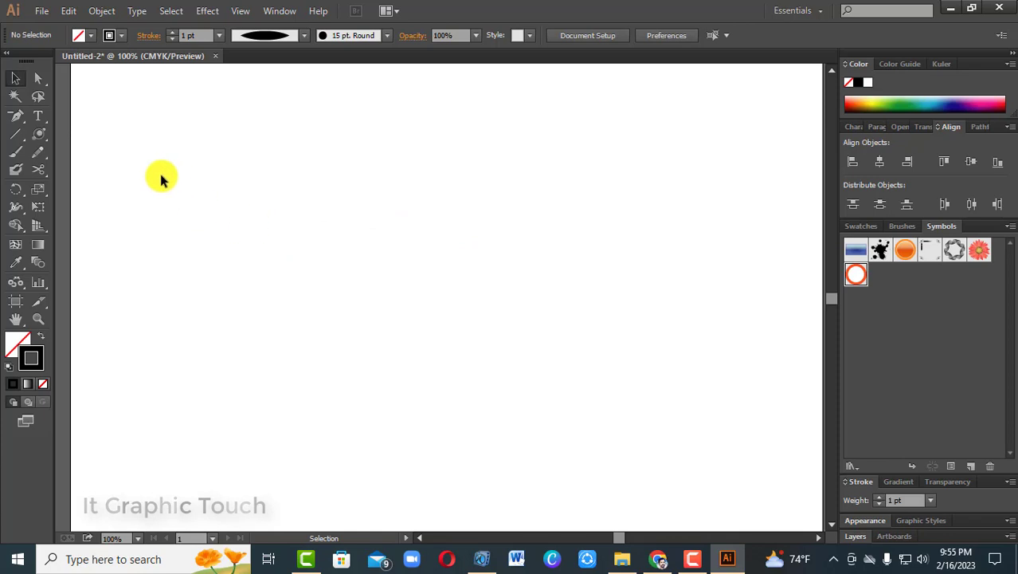
Draw a freehand six-petal flower outline in the middle of the artboard with the Pencil tool.
click(38, 152)
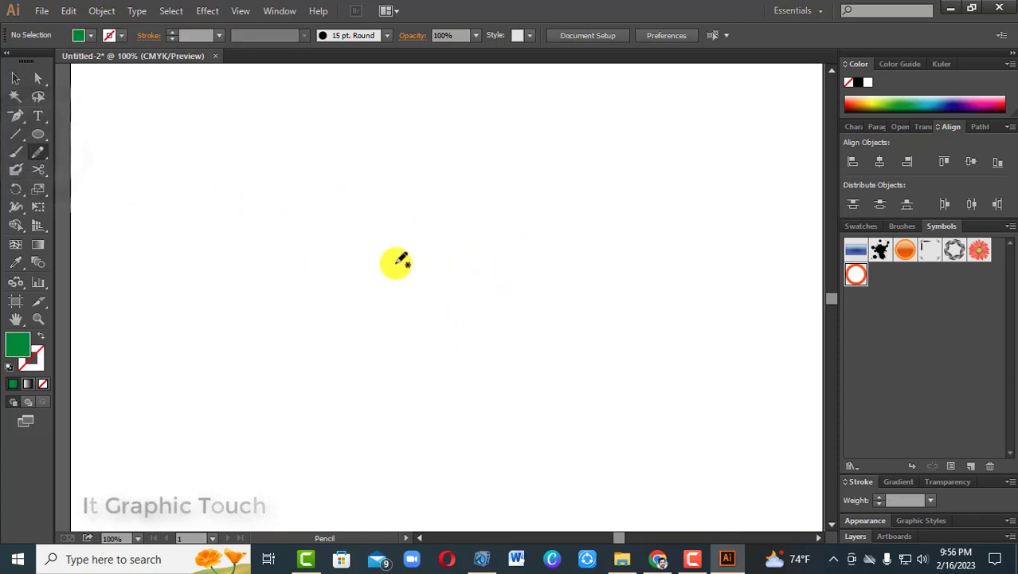
mouse_move(398, 259)
mouse_down()
mouse_move(406, 183)
mouse_move(418, 165)
mouse_move(444, 171)
mouse_up()
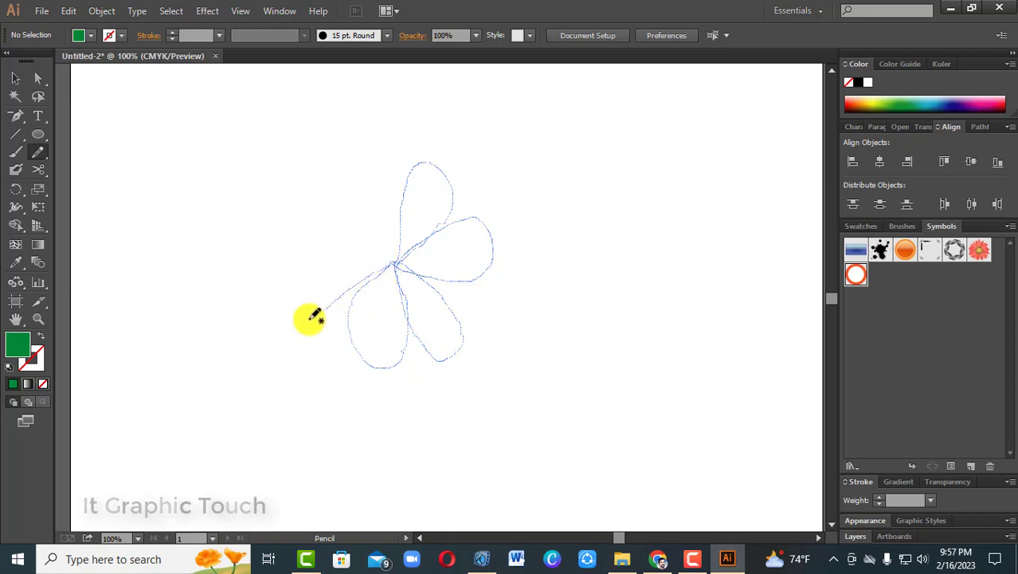
mouse_move(315, 316)
mouse_down()
mouse_move(286, 318)
mouse_move(289, 271)
mouse_up()
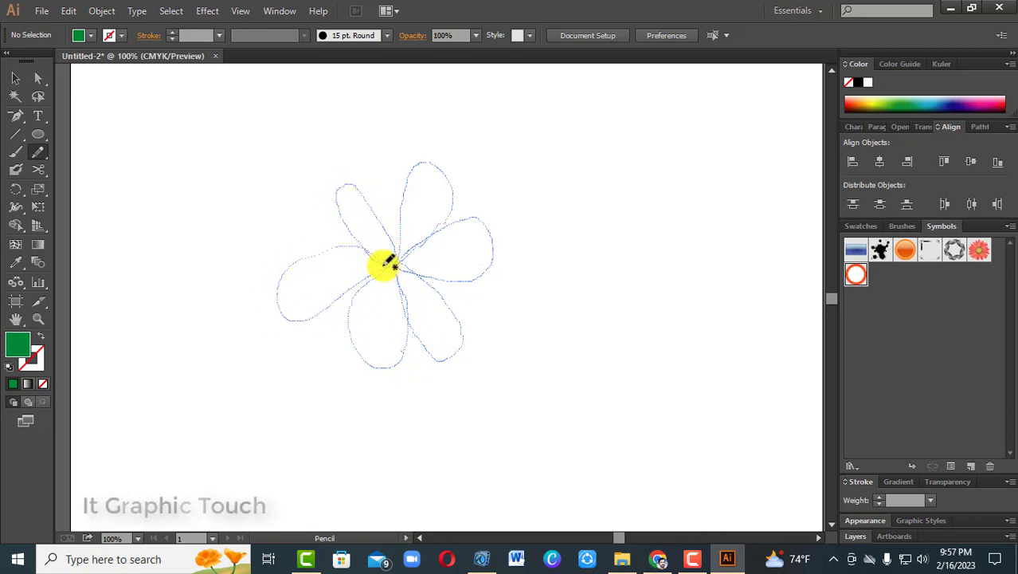
drag(381, 263, 391, 264)
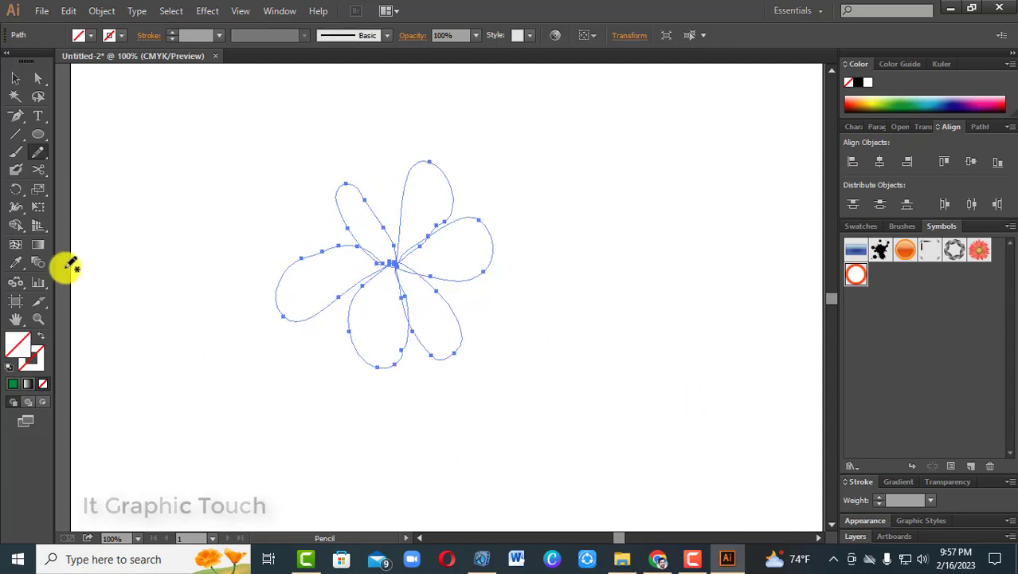
Swap a newly added black stroke into the flower's fill, and recolour that fill red.
click(172, 31)
click(172, 32)
click(172, 32)
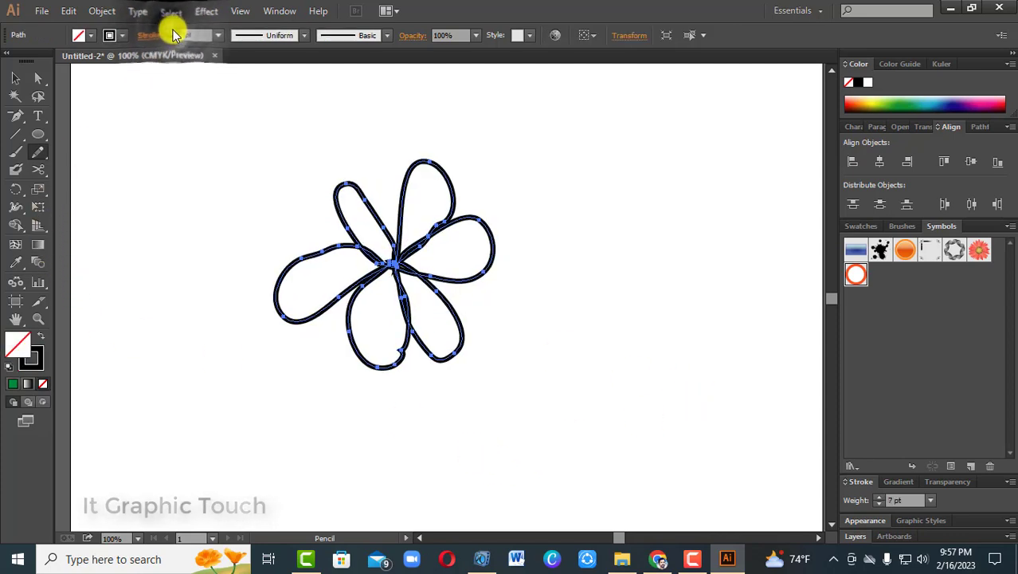
click(37, 338)
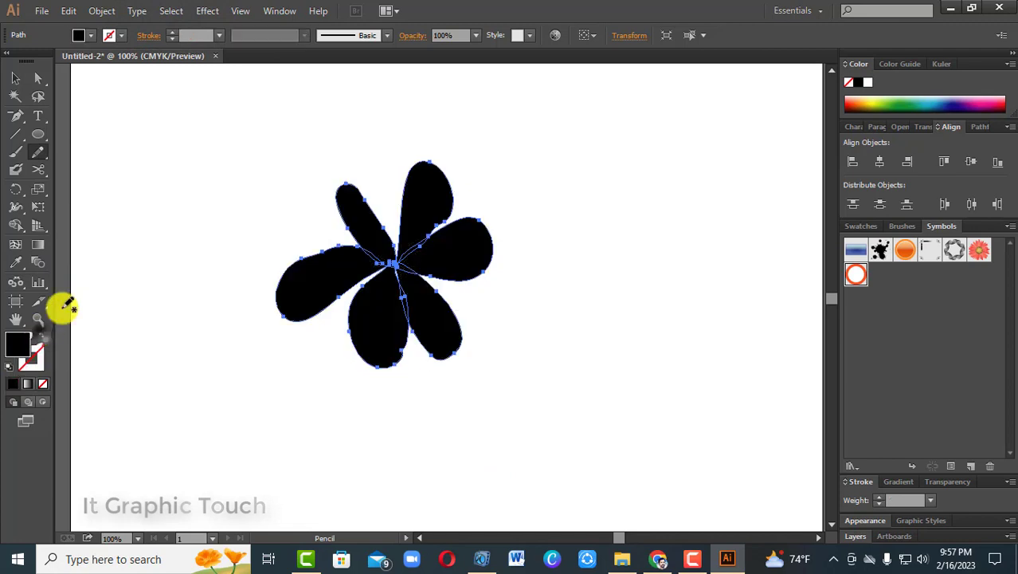
click(93, 37)
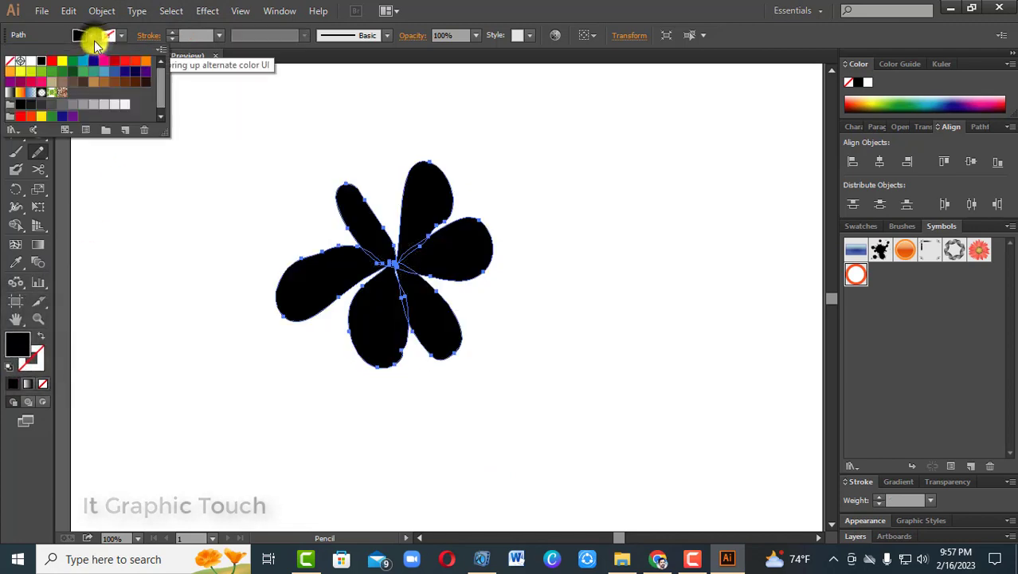
click(51, 61)
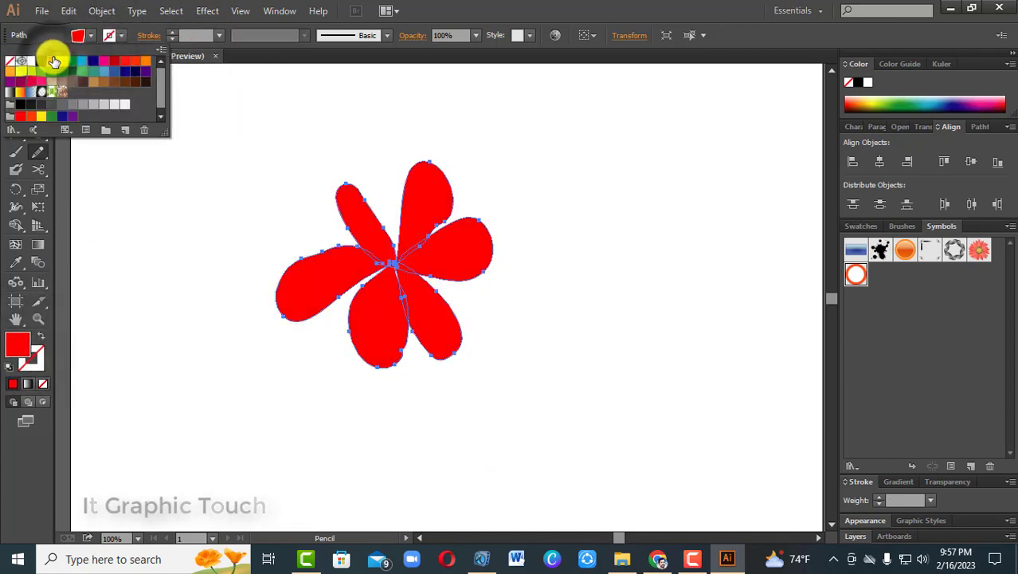
Give the red flower a black stroke with a weight of 8 pt.
click(122, 36)
click(121, 36)
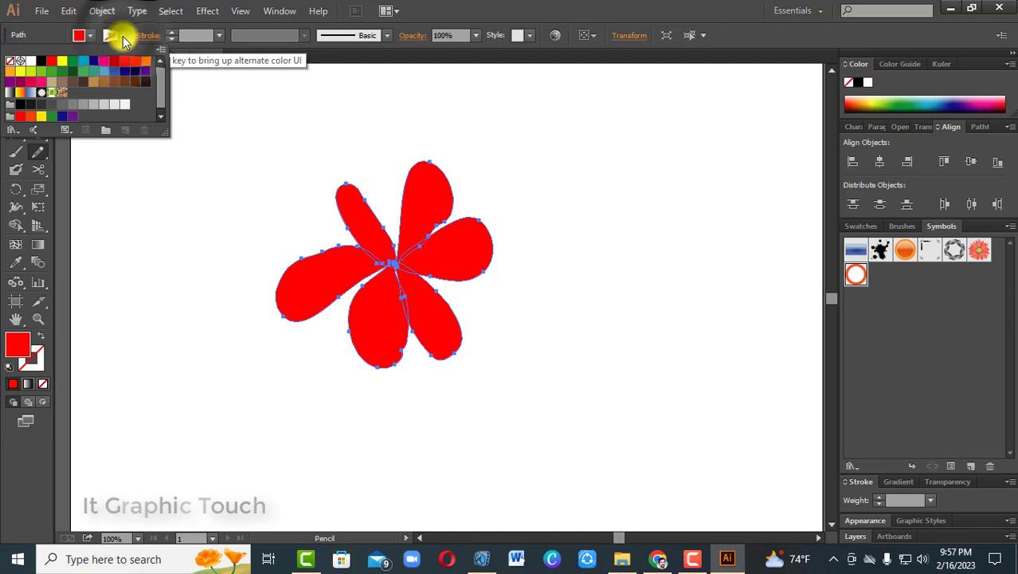
click(42, 62)
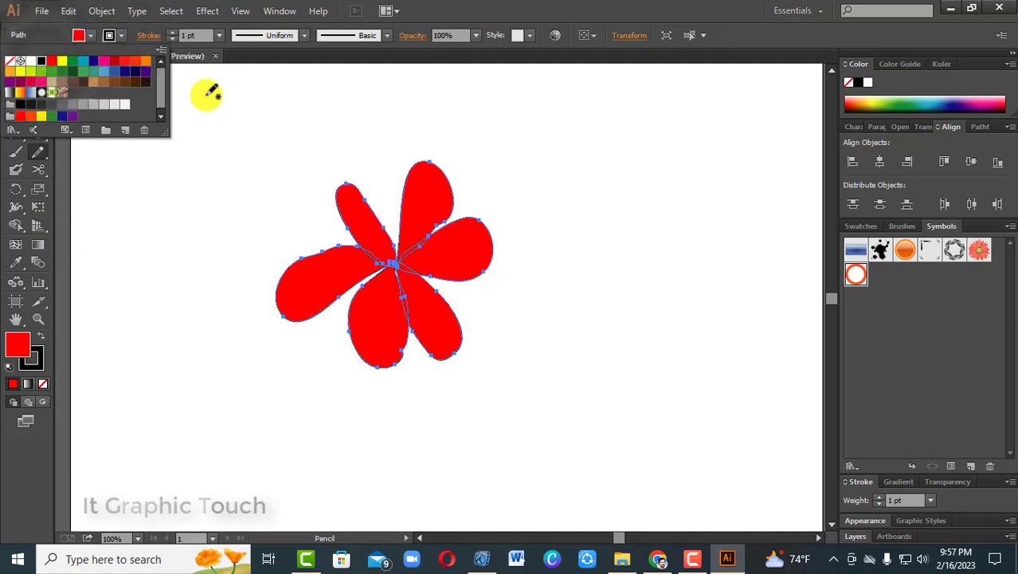
click(172, 32)
click(171, 32)
click(171, 32)
click(171, 32)
click(172, 32)
click(171, 32)
click(171, 32)
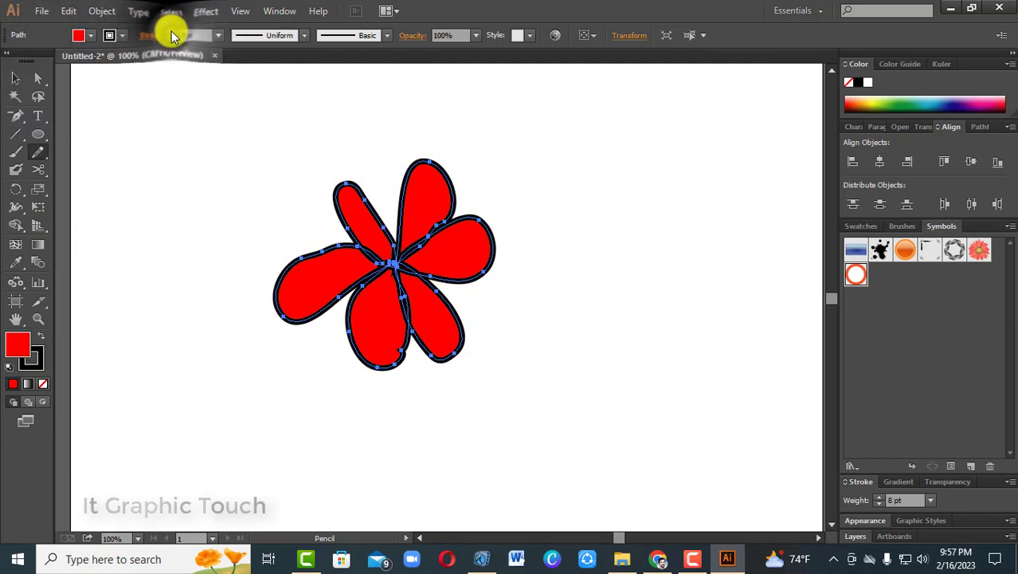
Try green, yellow, magenta and gradient stroke colours on the flower, and settle on light green.
click(121, 36)
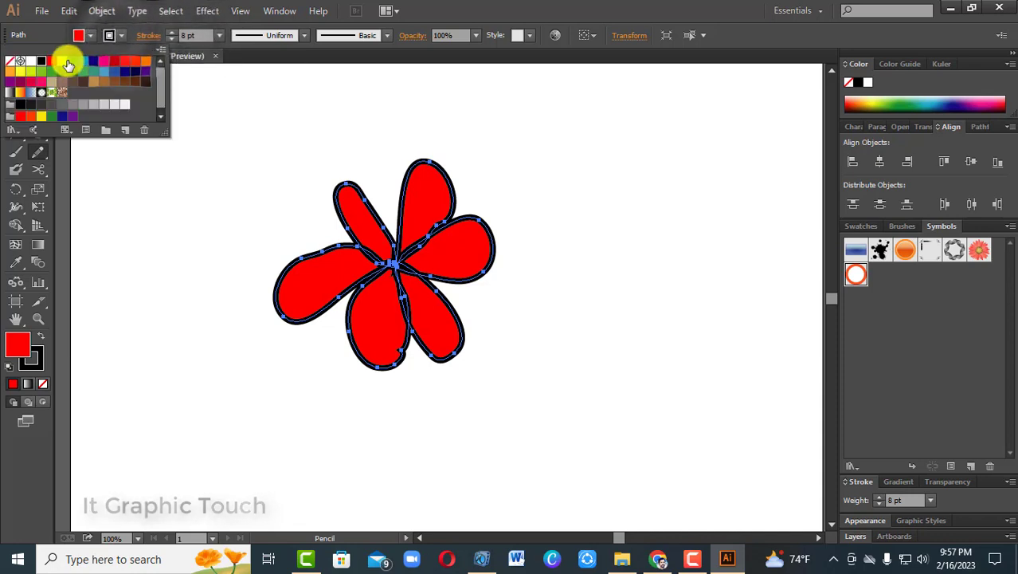
click(64, 62)
click(72, 62)
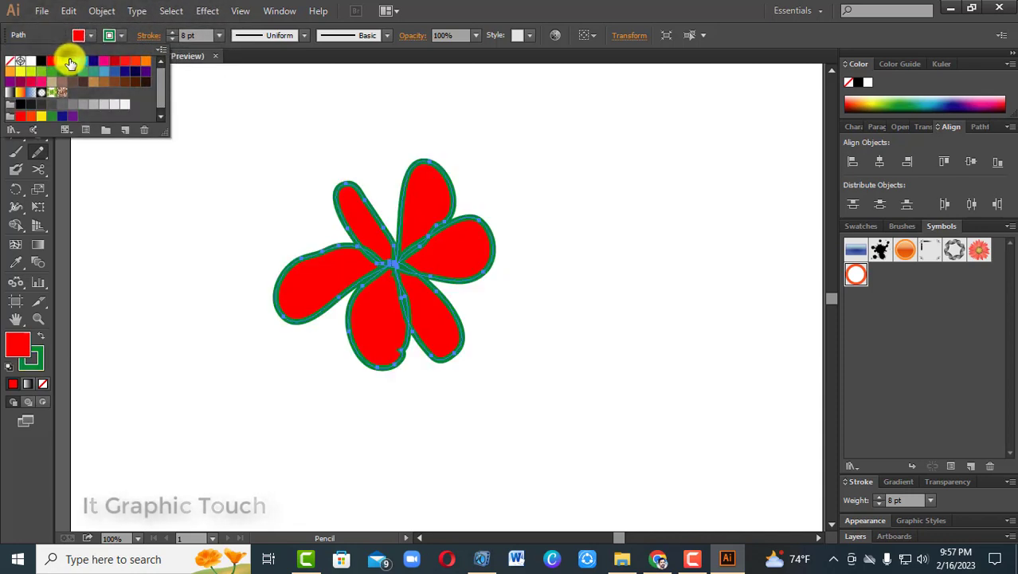
click(63, 62)
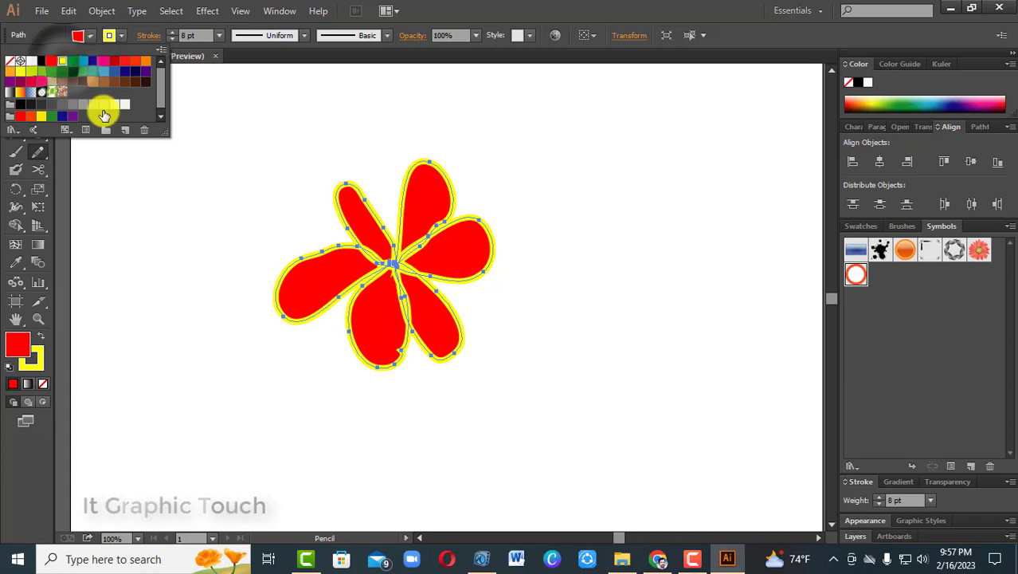
click(101, 67)
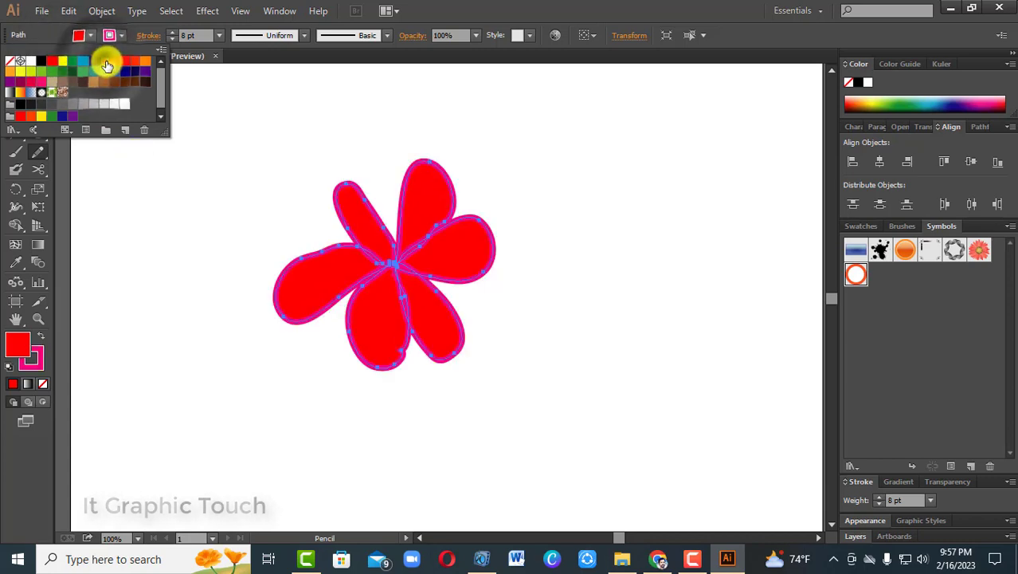
click(20, 93)
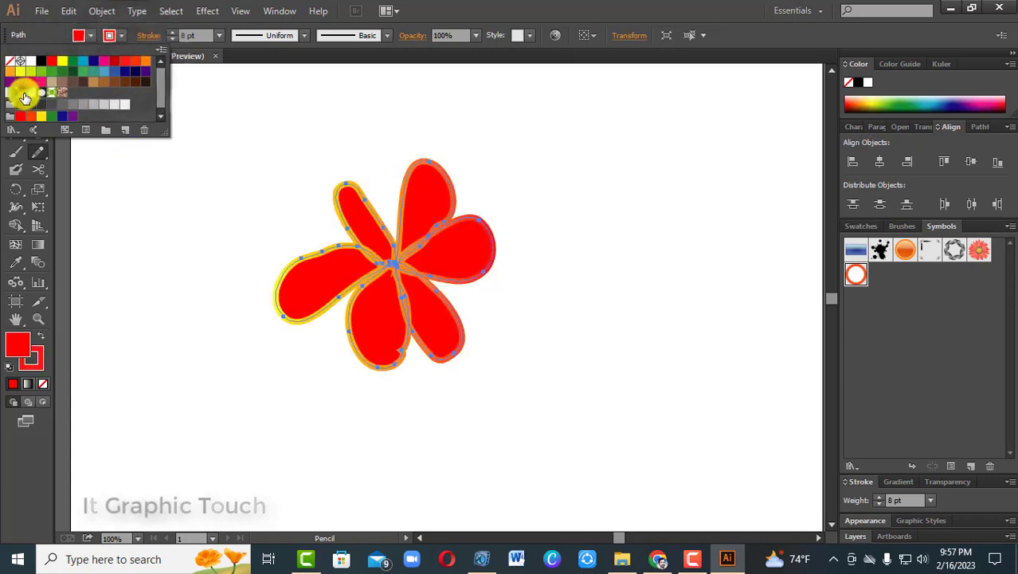
click(24, 72)
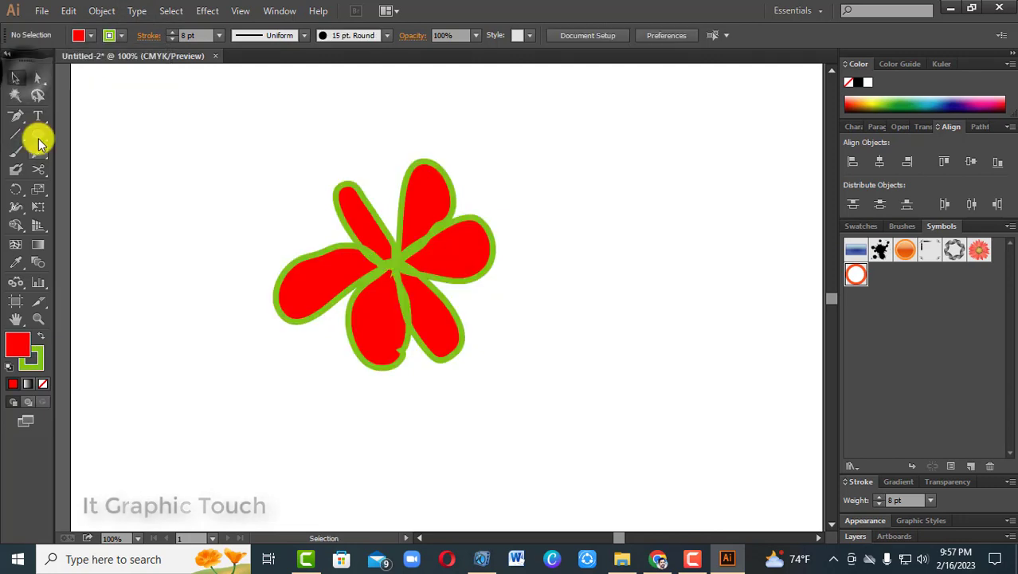
Draw a small circle over the flower's centre where the petals meet, with the Ellipse tool.
click(38, 134)
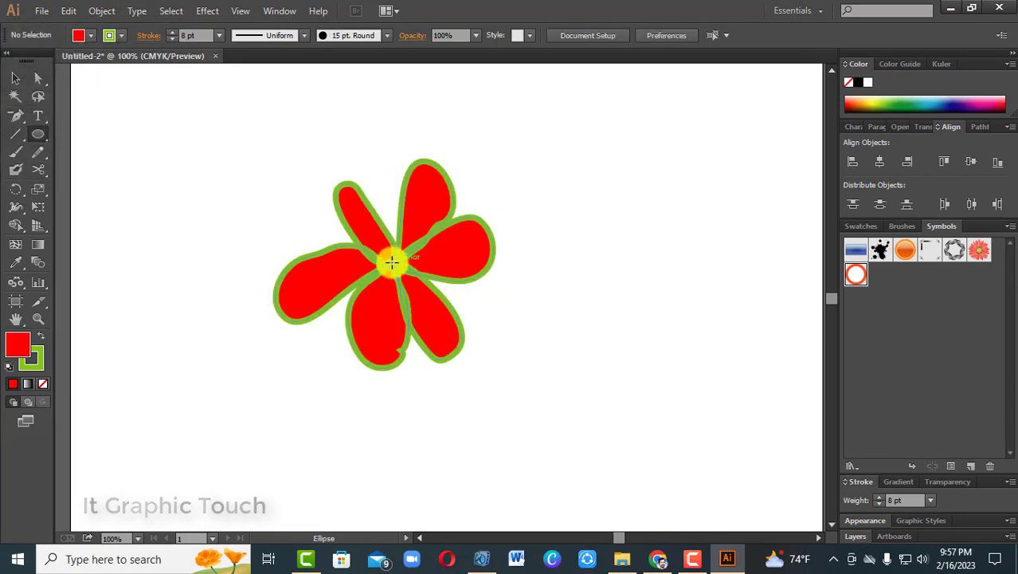
drag(391, 262, 420, 286)
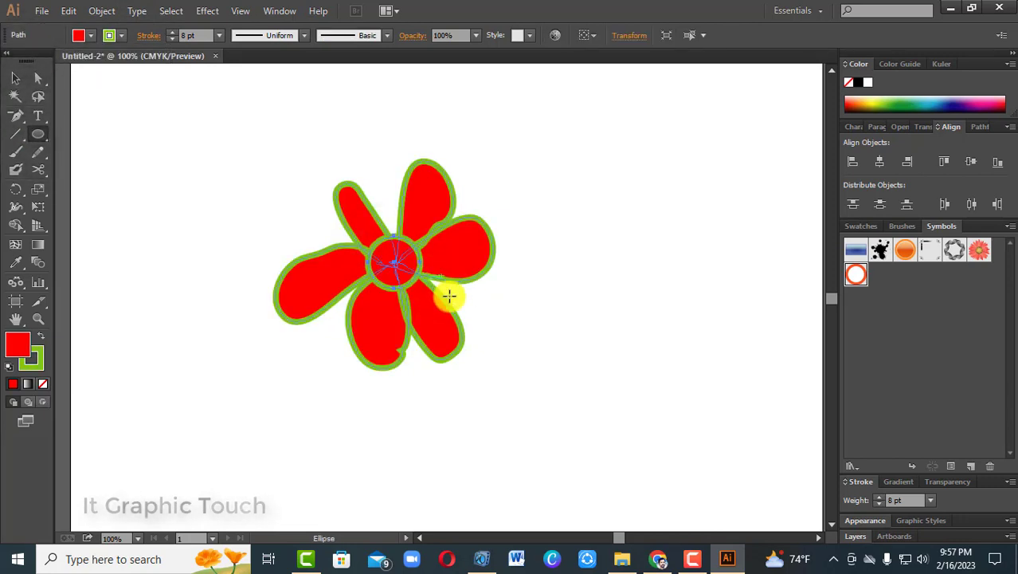
Swap the centre circle's fill and stroke to make it green inside, and change its stroke colour to black.
click(15, 78)
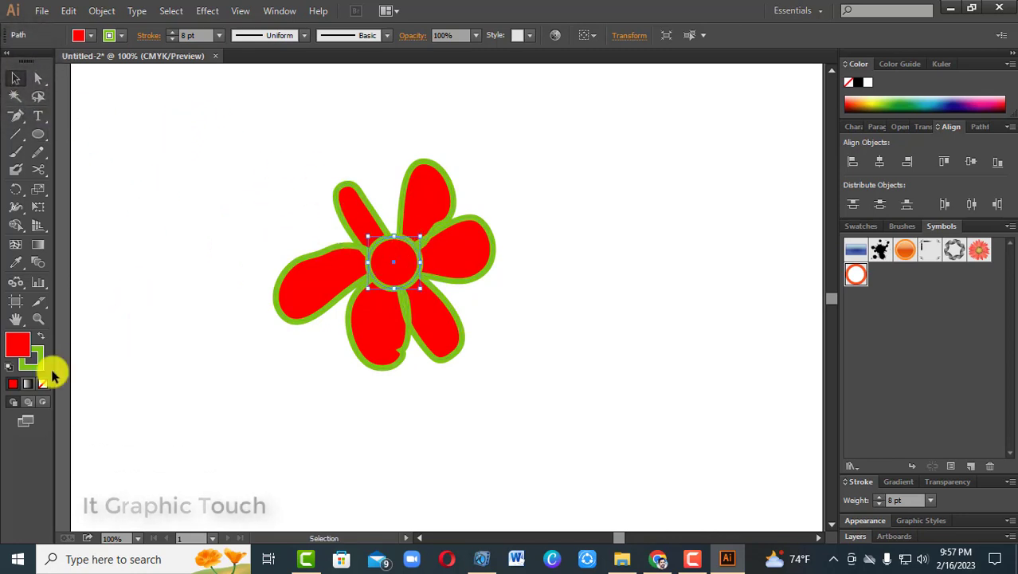
click(40, 339)
click(238, 395)
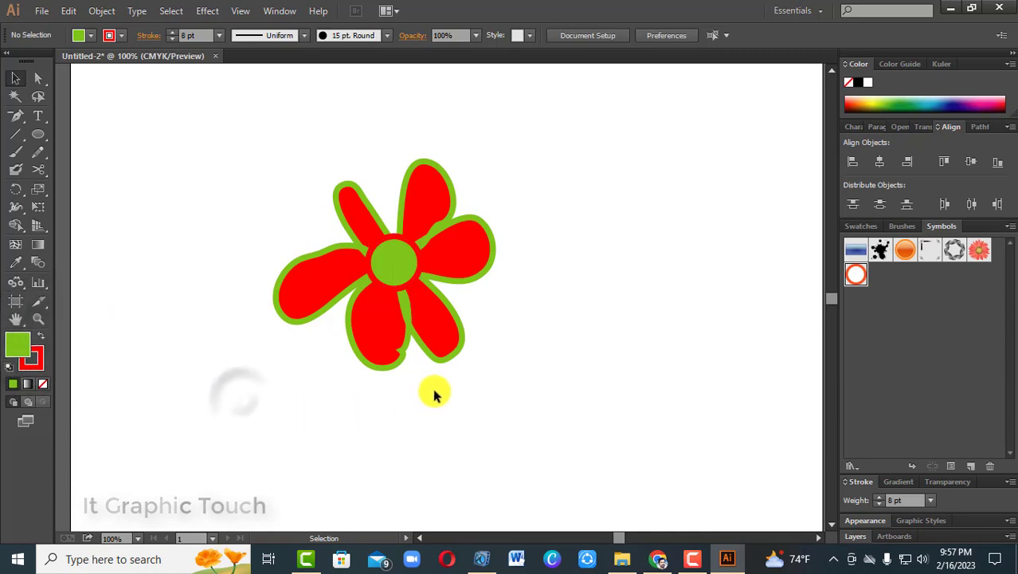
click(402, 244)
click(122, 36)
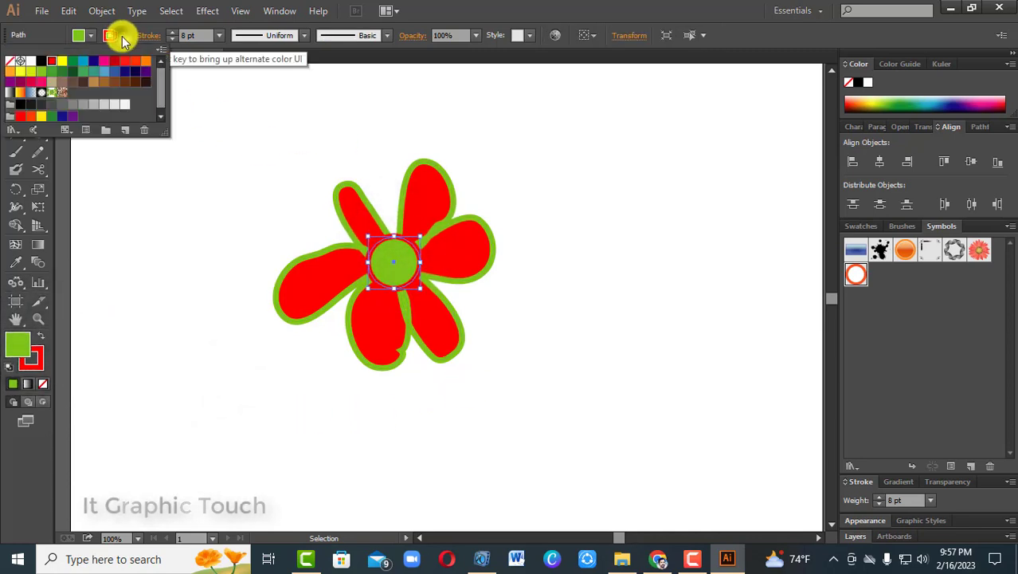
click(35, 61)
Clear the whole flower, including its centre circle, from the artboard.
drag(148, 170, 504, 325)
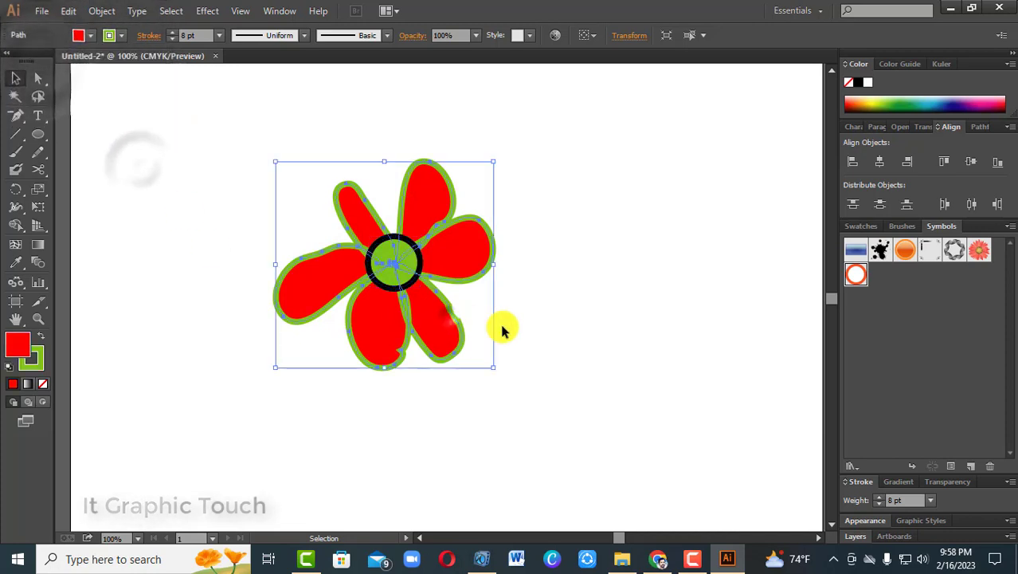
click(579, 325)
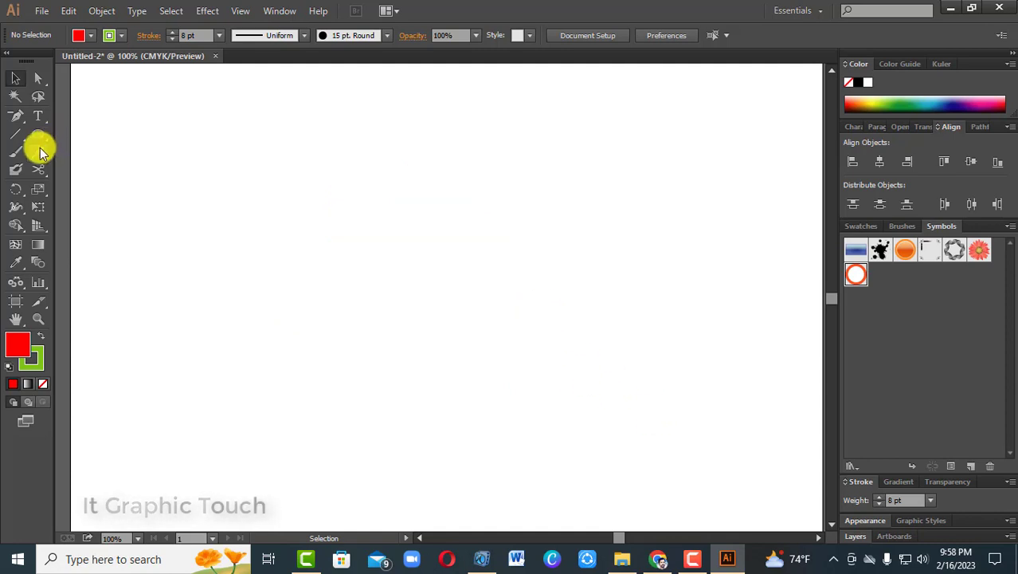
With the Pencil tool active, open the Artistic_Calligraphic brush library and browse its brushes.
click(39, 152)
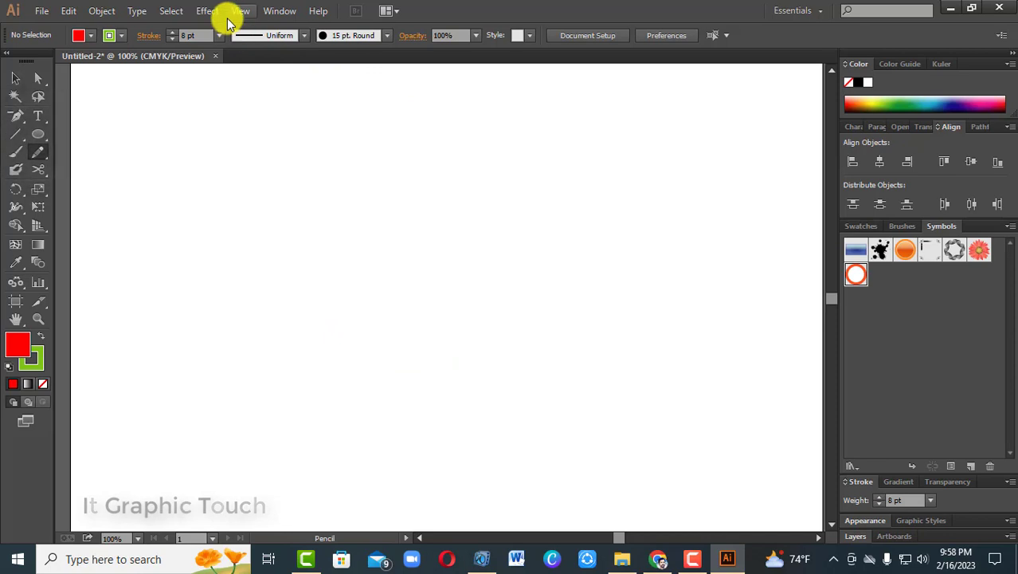
click(275, 11)
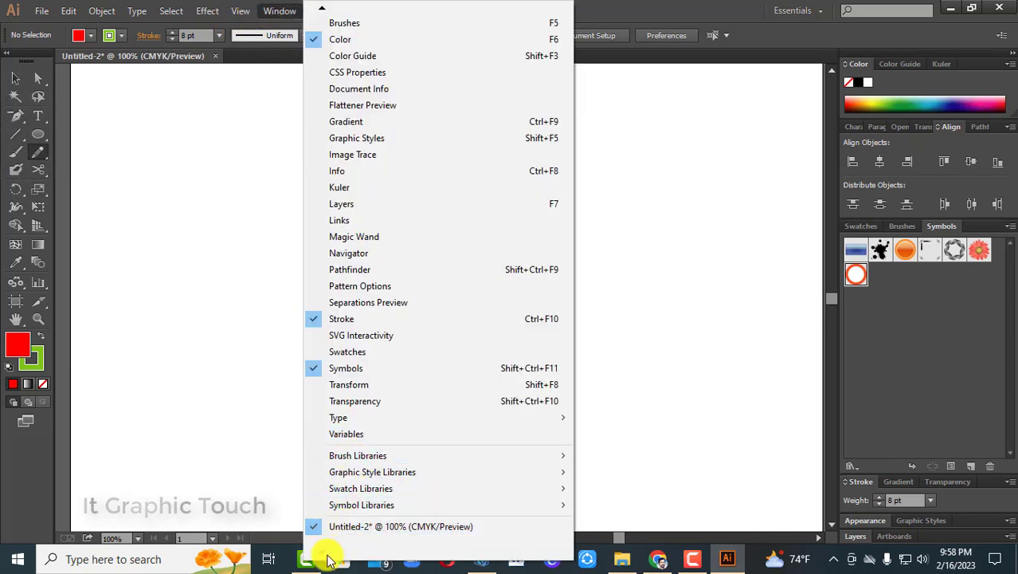
mouse_move(342, 461)
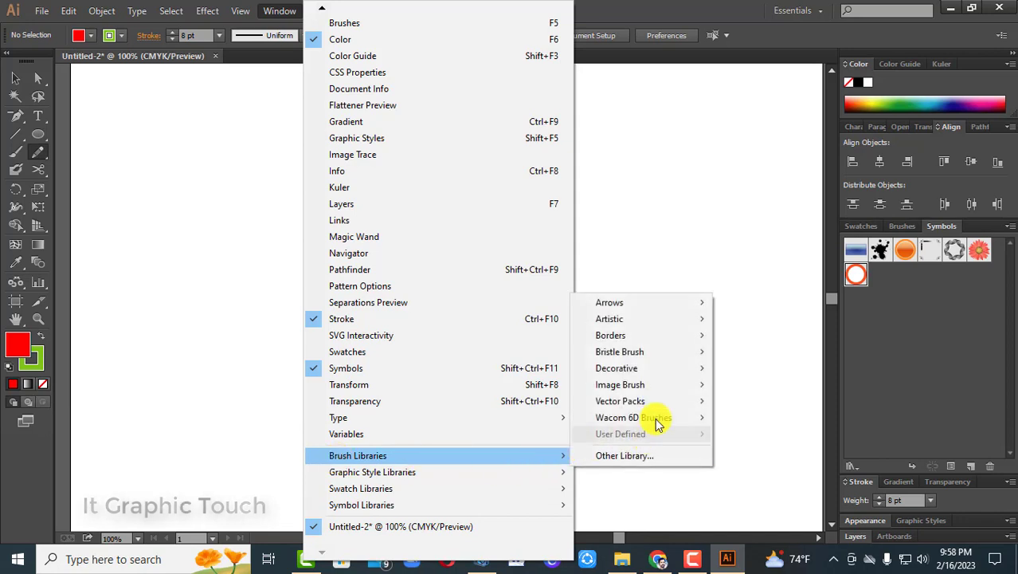
mouse_move(619, 303)
mouse_move(631, 318)
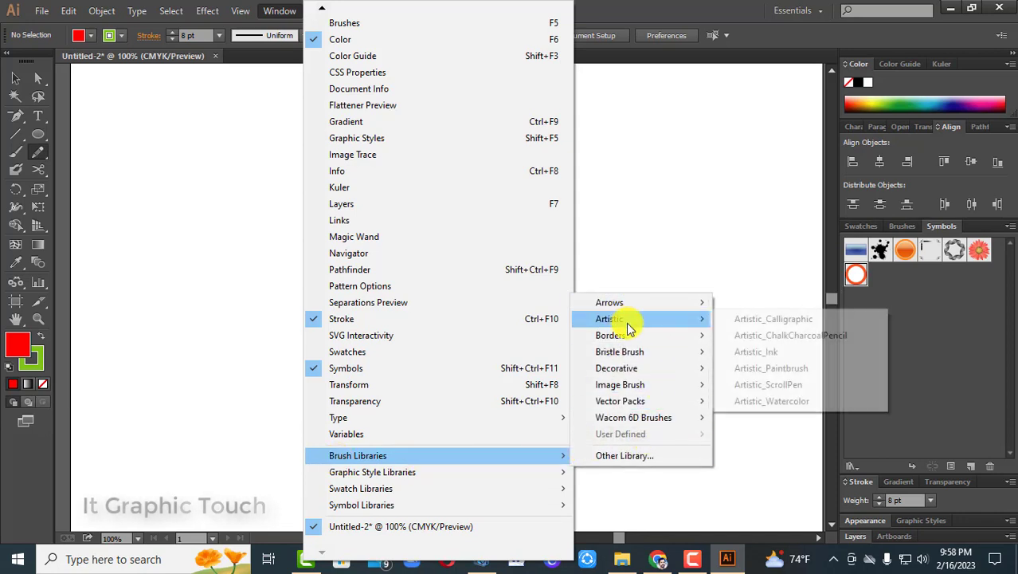
click(816, 322)
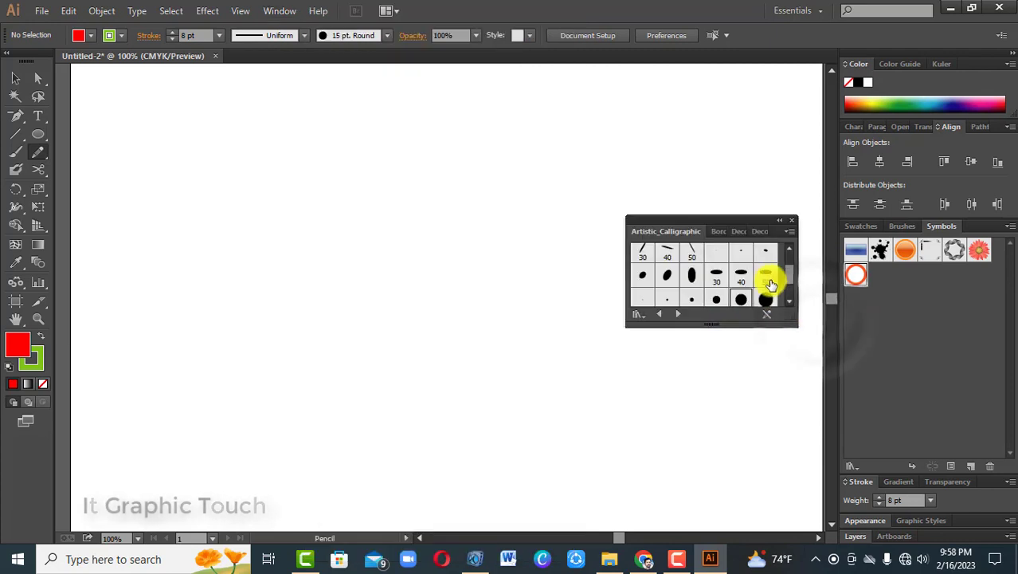
scroll(791, 286, down, 1)
scroll(791, 291, up, 2)
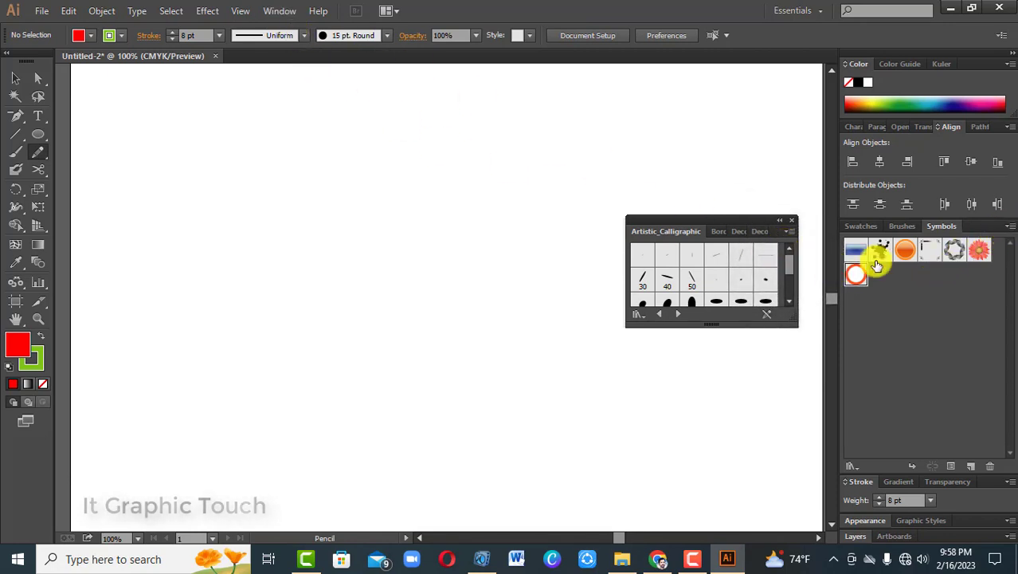
Show the document's brushes, open the Artistic_ScrollPen brush library and choose its second brush.
click(900, 227)
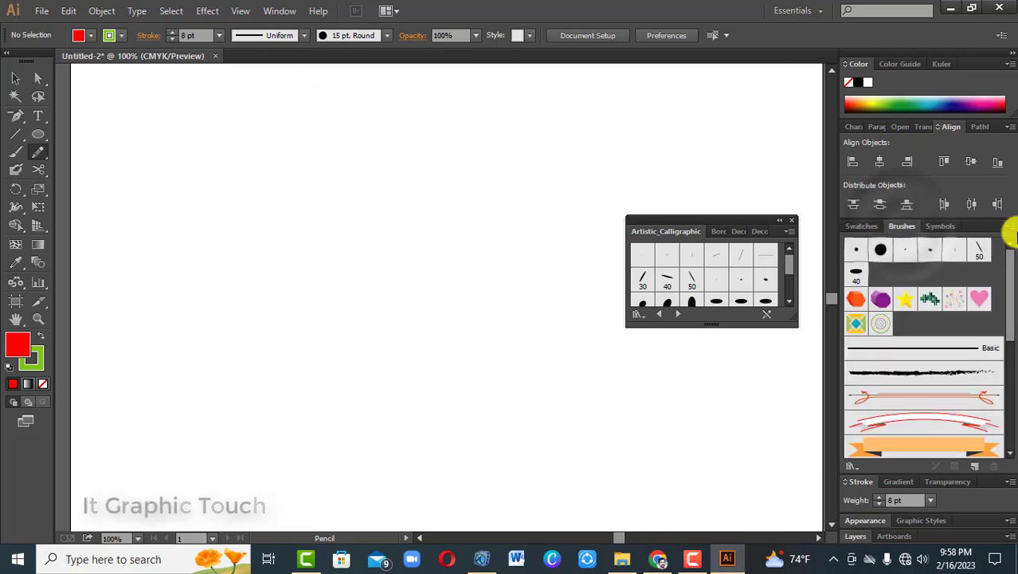
click(1009, 227)
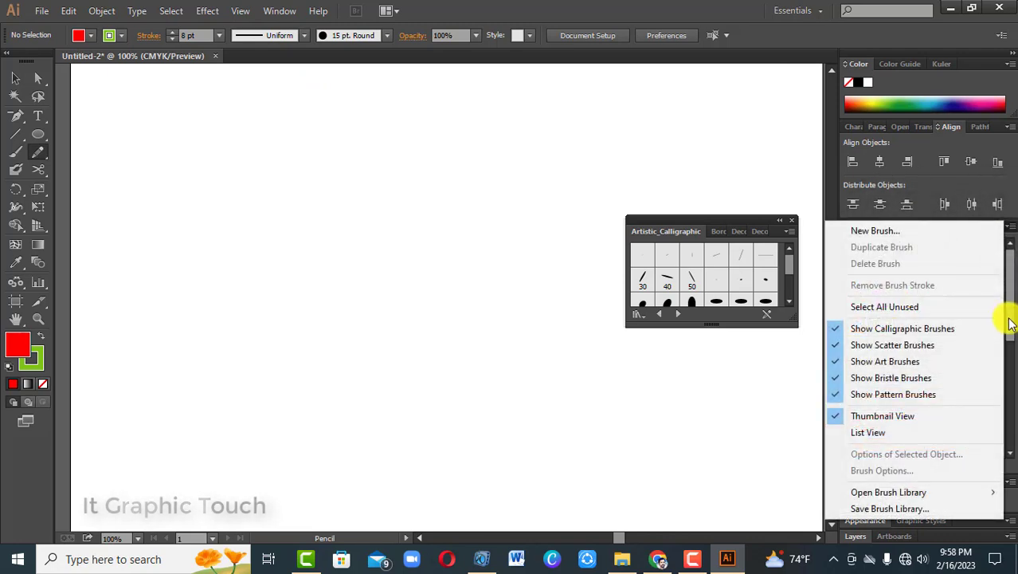
mouse_move(1007, 325)
mouse_down()
mouse_move(1011, 421)
mouse_move(1002, 282)
mouse_up()
click(1009, 227)
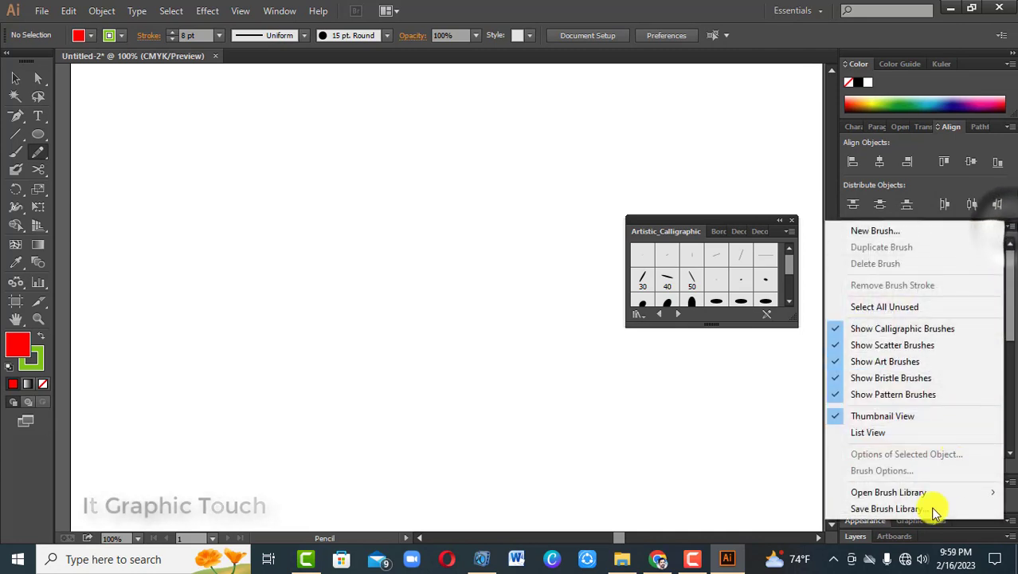
mouse_move(863, 494)
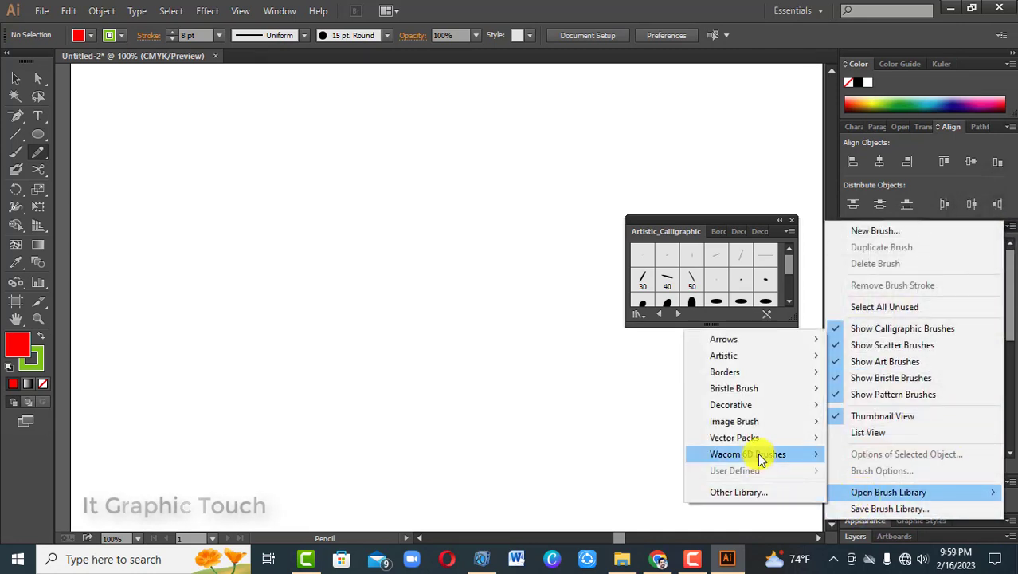
mouse_move(743, 355)
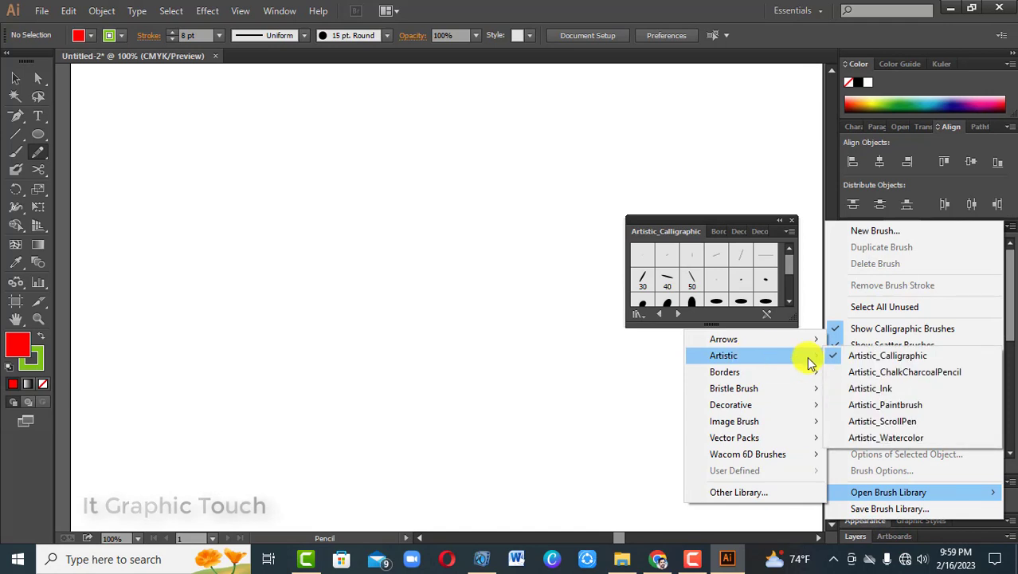
click(888, 420)
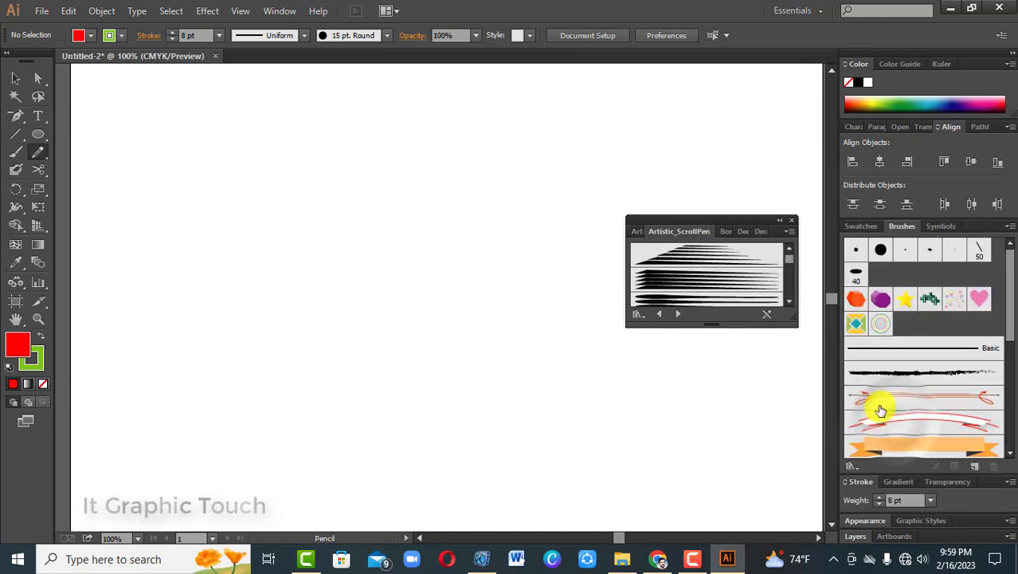
click(727, 283)
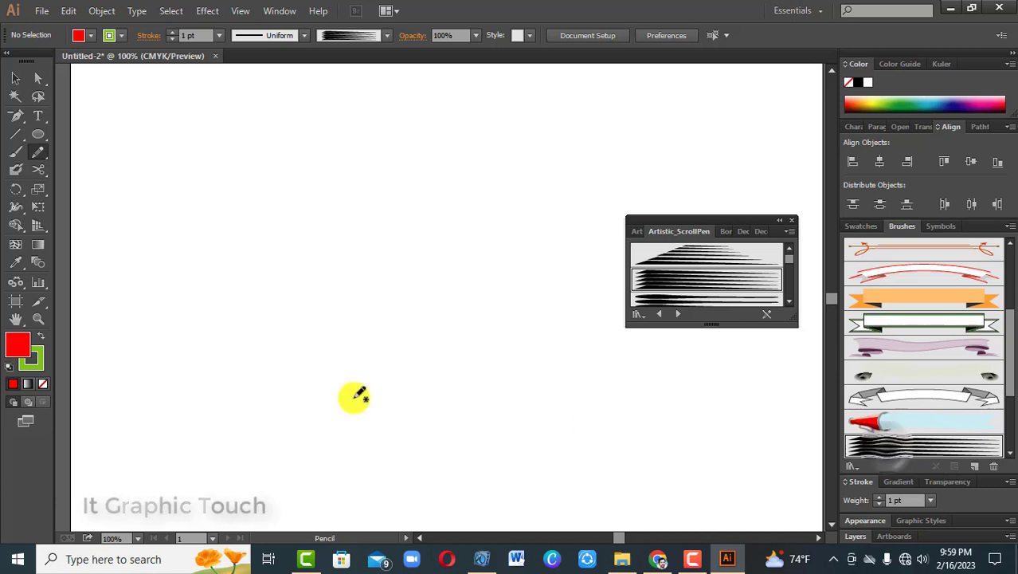
Draw three separate wavy green lines with the Pencil tool, using a stroke weight of 10 pt.
mouse_move(136, 201)
mouse_down()
mouse_move(202, 163)
mouse_move(307, 234)
mouse_up()
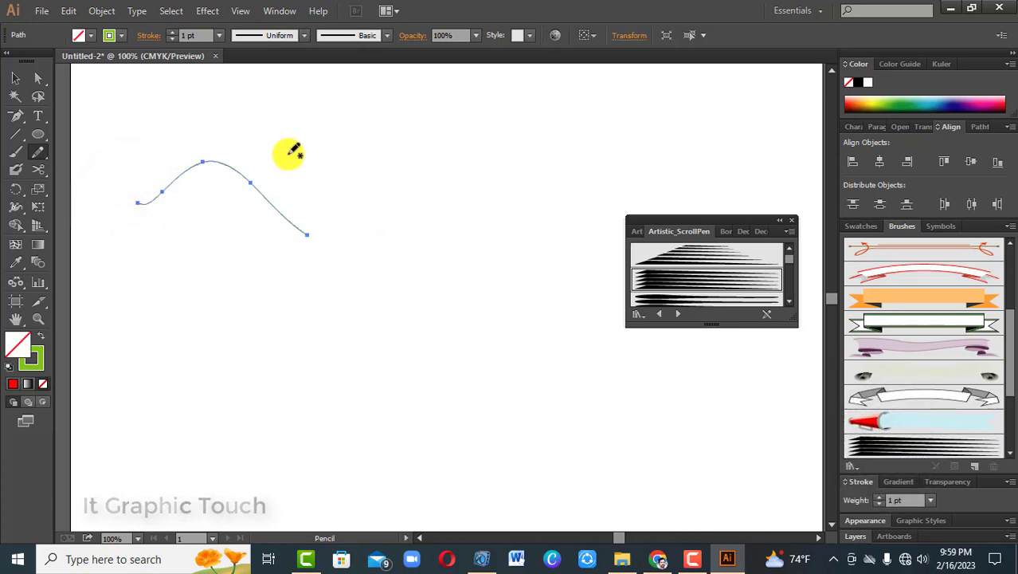
click(171, 32)
click(171, 32)
click(171, 32)
click(171, 33)
click(172, 33)
click(171, 32)
click(171, 33)
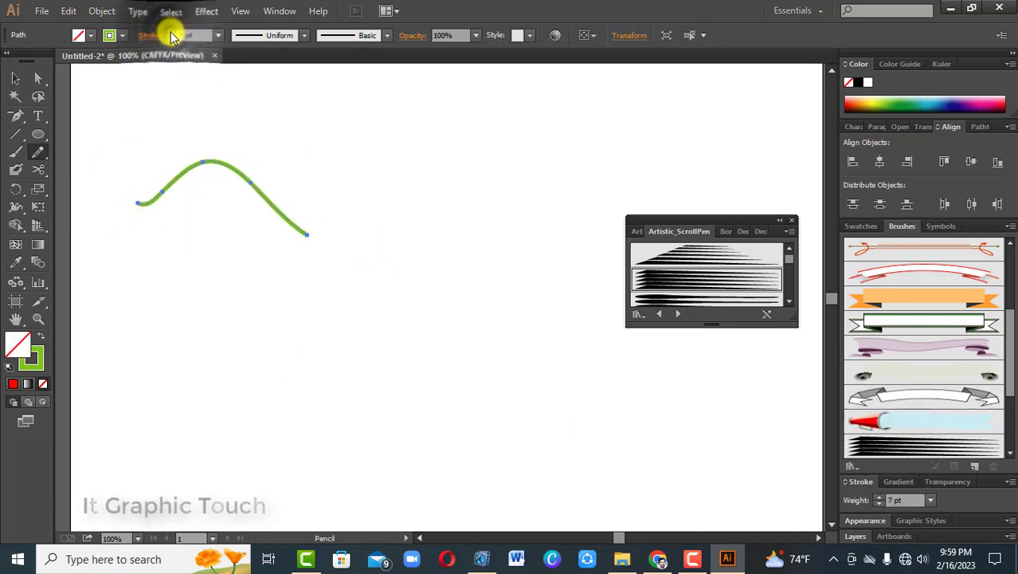
click(171, 33)
click(171, 33)
mouse_move(466, 198)
mouse_down()
mouse_move(334, 191)
mouse_move(300, 176)
mouse_up()
mouse_move(272, 336)
mouse_down()
mouse_move(416, 288)
mouse_move(555, 282)
mouse_up()
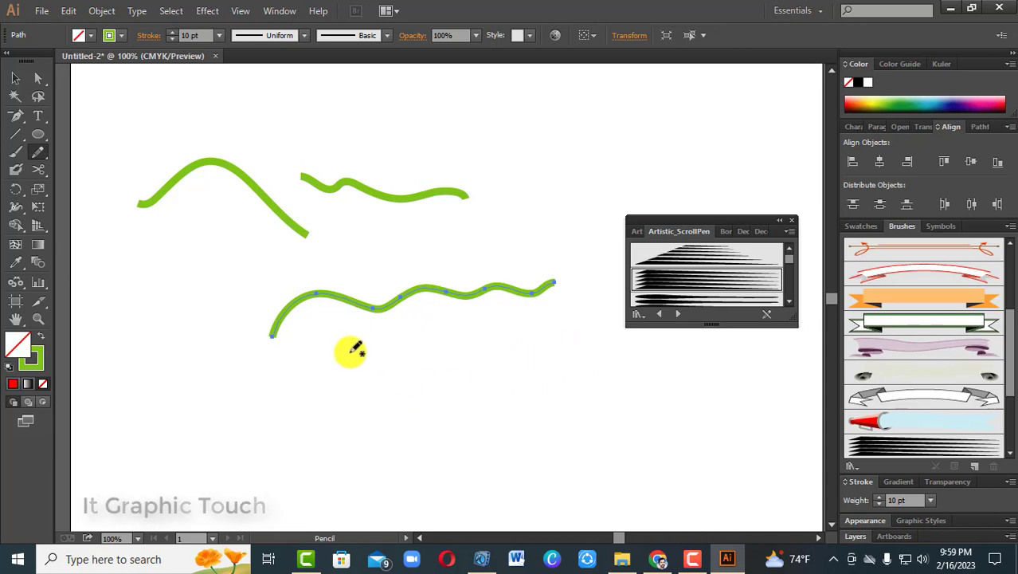
Handwrite a signature-style word below the wavy lines with the Pencil tool, with long trailing strokes and an underline.
mouse_move(350, 353)
mouse_down()
mouse_move(378, 477)
mouse_move(393, 396)
mouse_move(351, 411)
mouse_move(458, 449)
mouse_move(482, 408)
mouse_move(467, 387)
mouse_move(457, 413)
mouse_move(475, 427)
mouse_move(539, 418)
mouse_up()
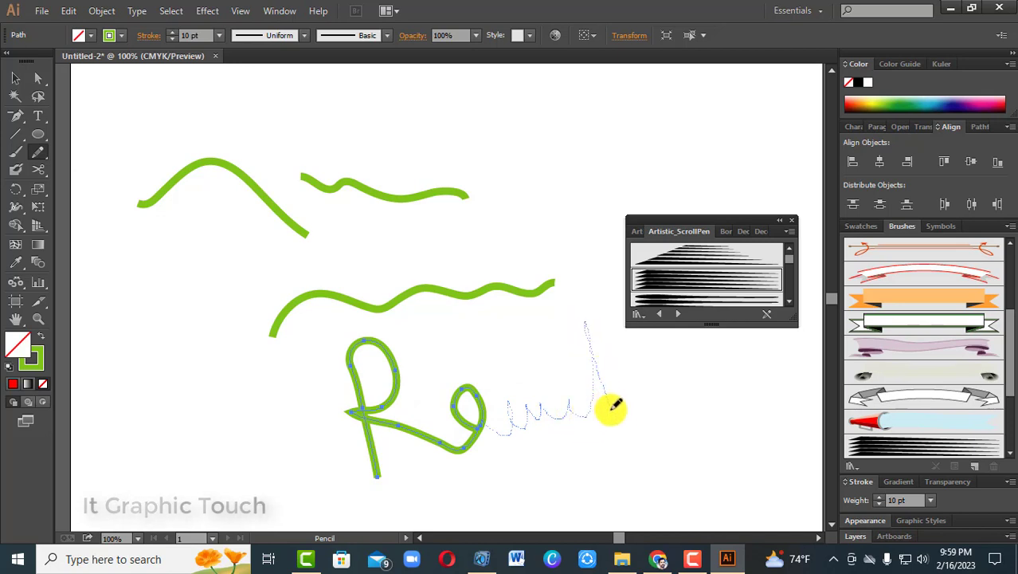
drag(627, 386, 644, 406)
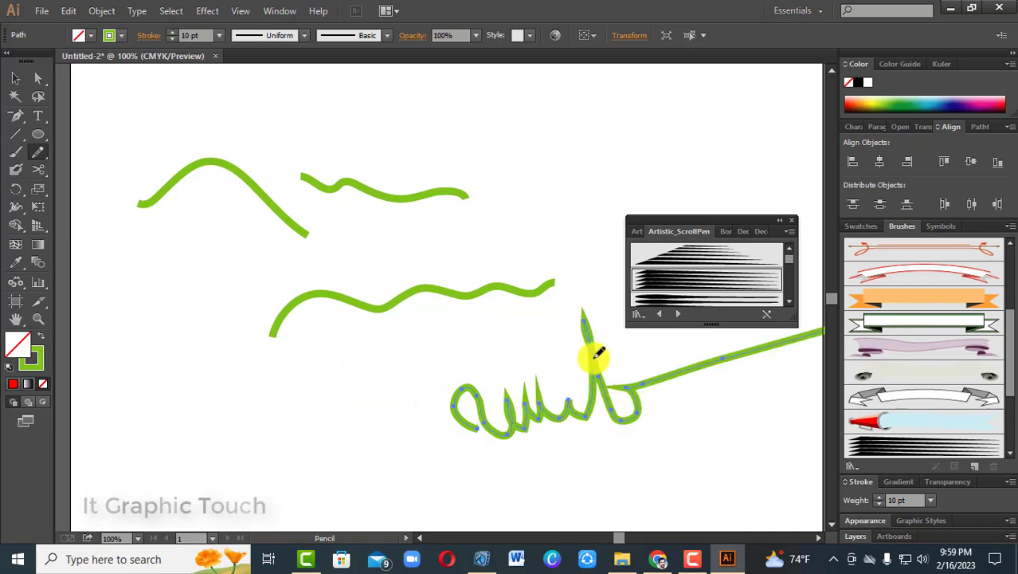
drag(738, 311, 744, 312)
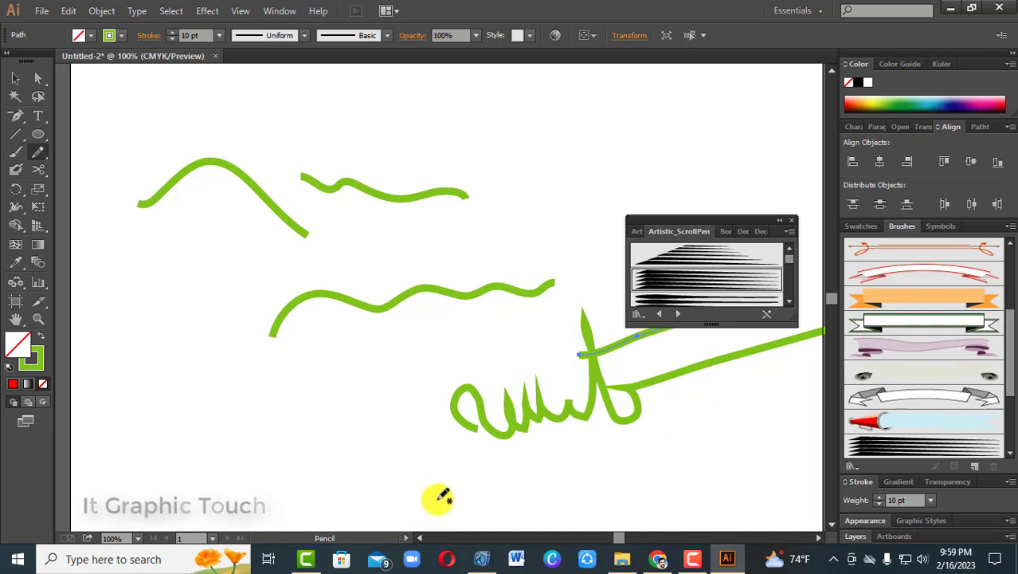
drag(469, 477, 756, 415)
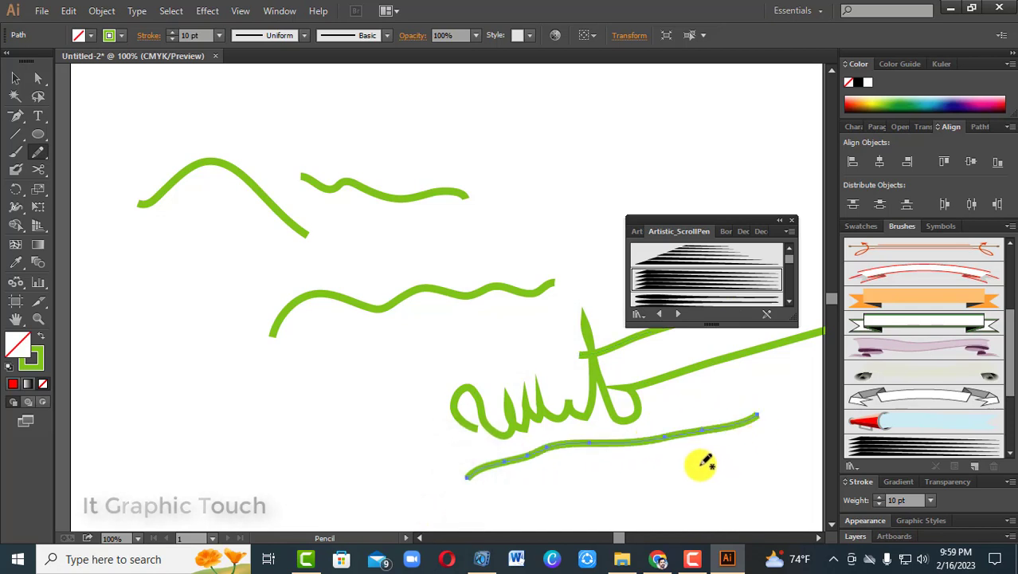
drag(478, 427, 466, 455)
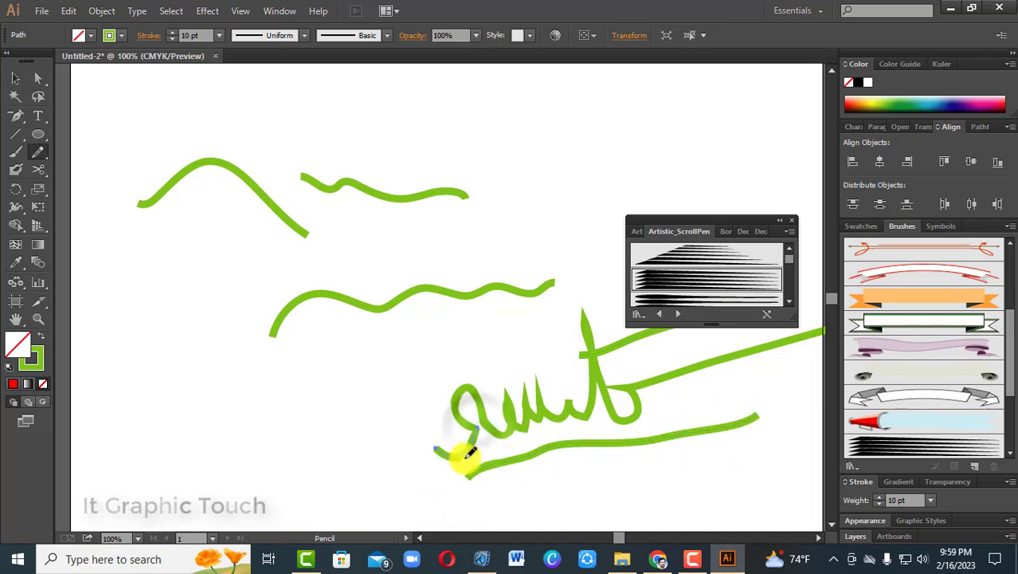
mouse_move(412, 381)
mouse_down()
mouse_move(434, 435)
mouse_move(435, 470)
mouse_up()
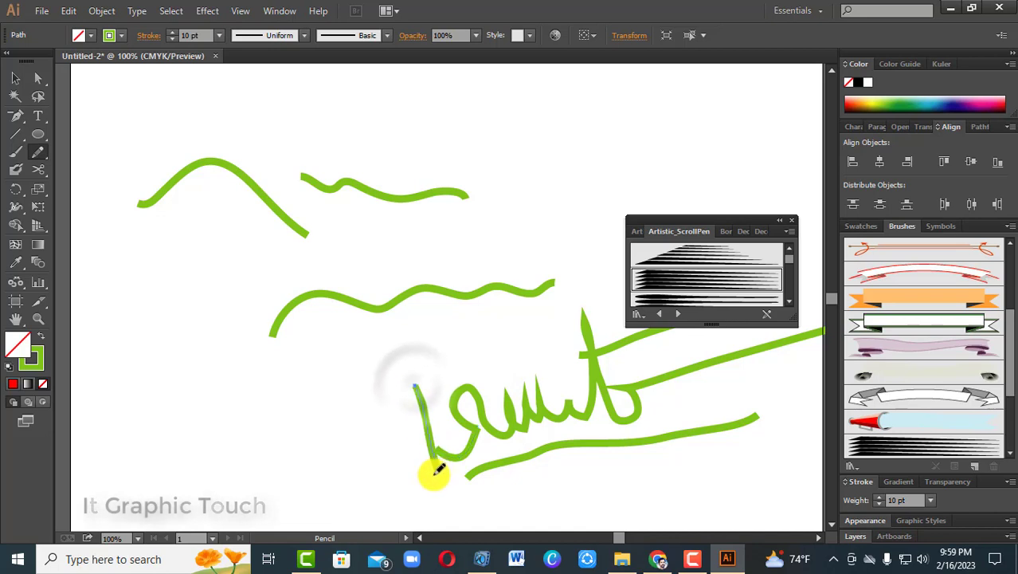
mouse_move(421, 385)
mouse_down()
mouse_move(427, 407)
mouse_move(487, 440)
mouse_up()
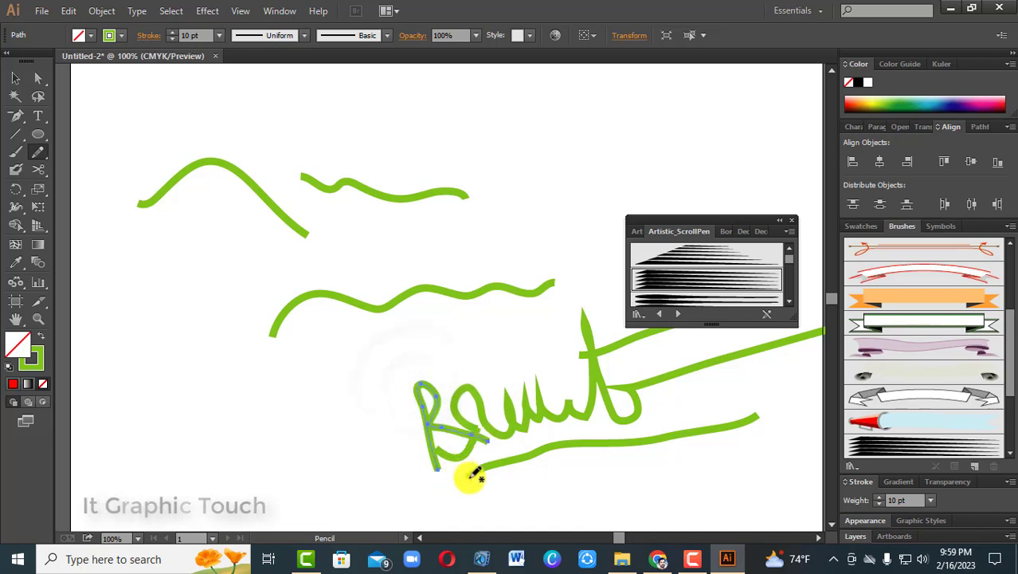
Delete all the wavy lines and handwritten strokes from the artboard, and close the floating brush library.
click(17, 78)
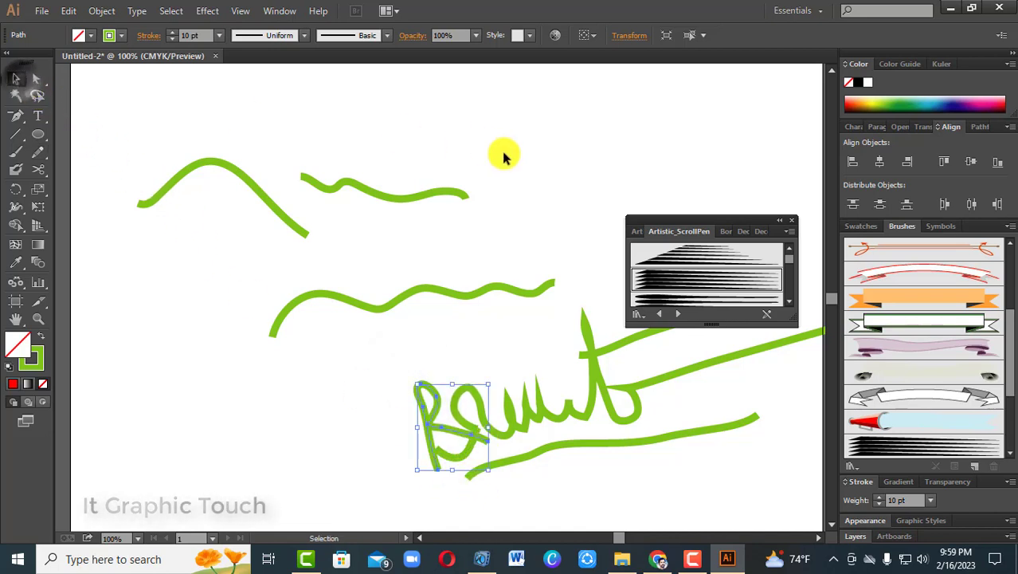
click(548, 153)
click(692, 280)
drag(723, 220, 717, 190)
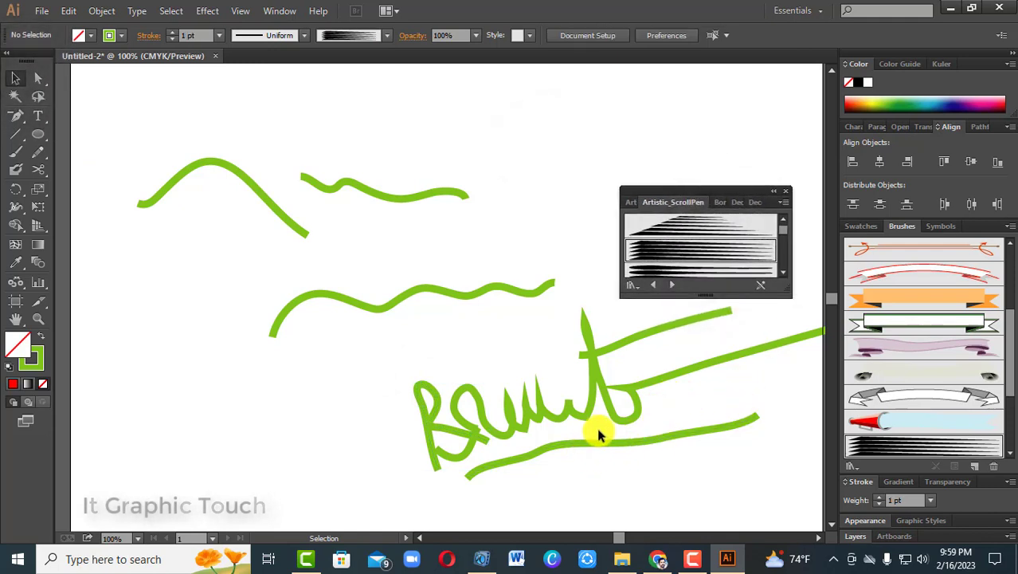
mouse_move(126, 137)
mouse_down()
mouse_move(527, 424)
mouse_move(587, 456)
mouse_up()
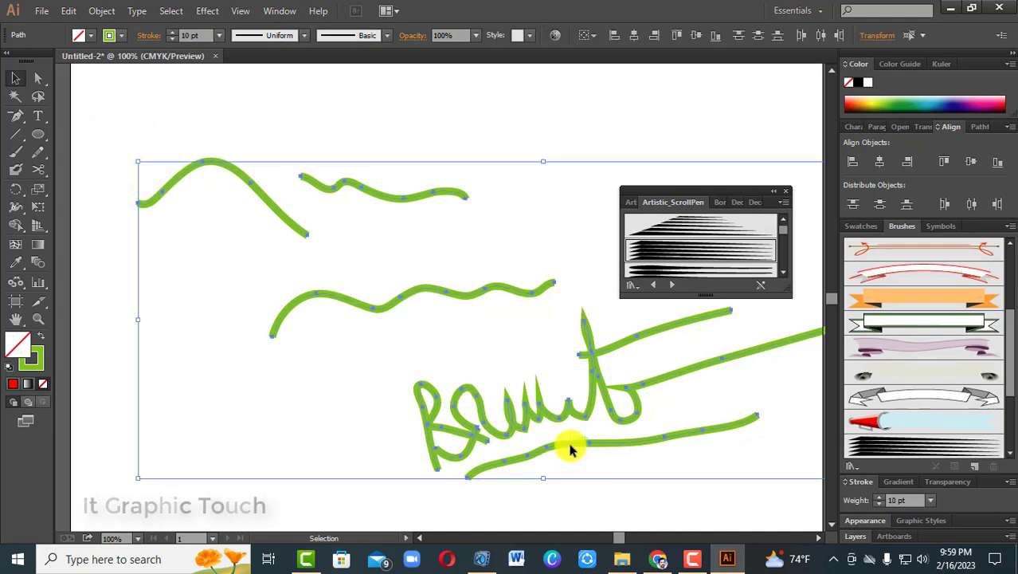
key(Delete)
click(786, 191)
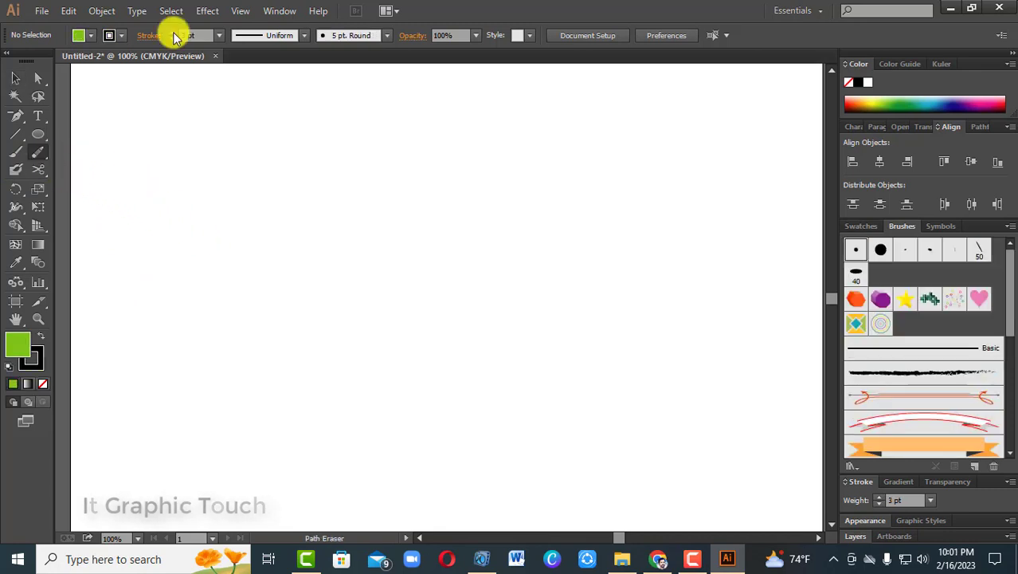
Draw a slanted, pointed leaf-shaped outline with the Pencil tool, using a black 5 pt stroke.
click(173, 33)
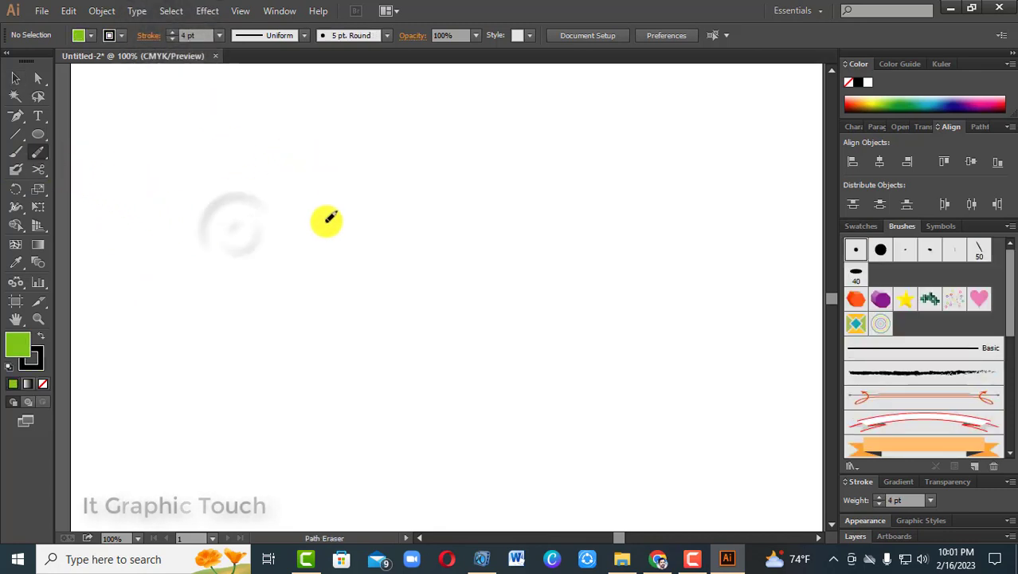
drag(37, 152, 88, 148)
mouse_move(338, 298)
mouse_down()
mouse_move(342, 268)
mouse_move(400, 213)
mouse_up()
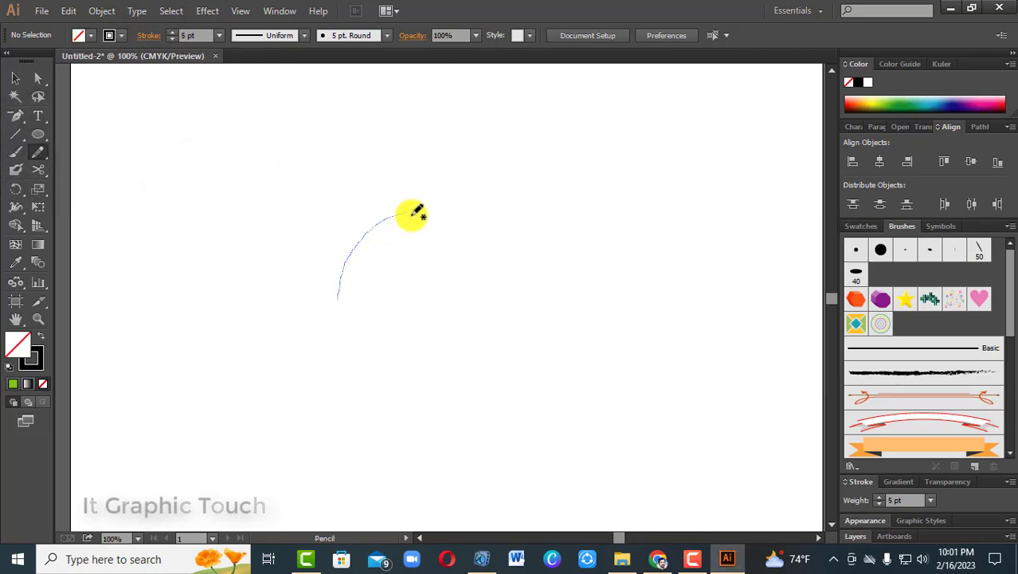
mouse_move(406, 243)
mouse_down()
mouse_move(369, 282)
mouse_move(338, 296)
mouse_up()
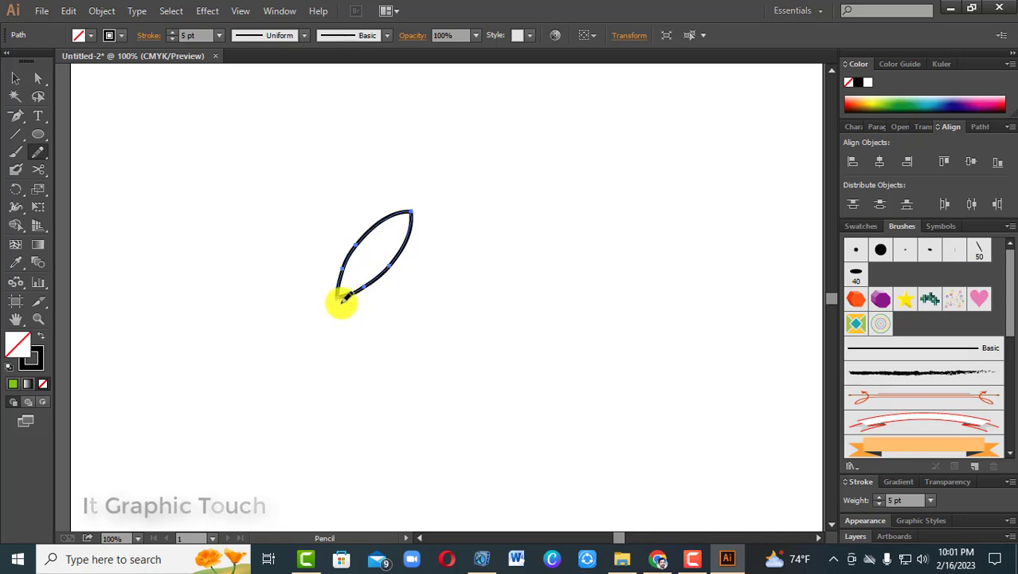
drag(348, 285, 367, 267)
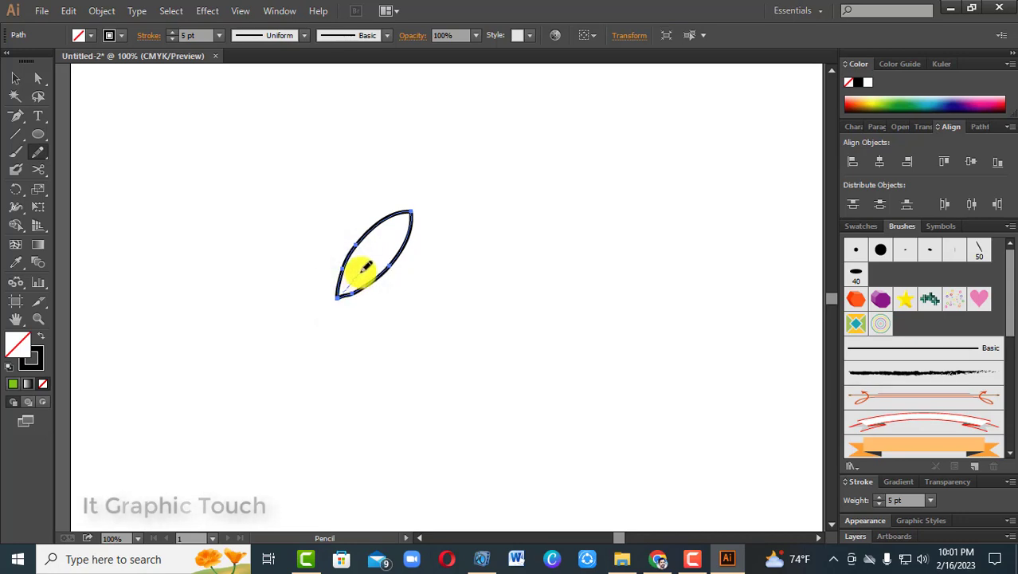
drag(391, 233, 395, 227)
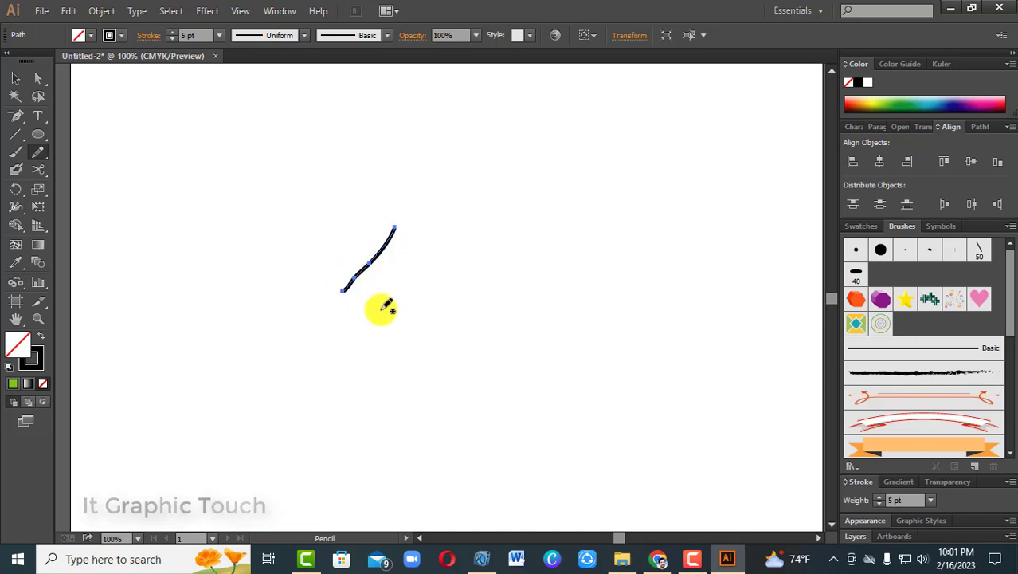
key(ctrl+z)
Deselect the leaf outline and draw a curved midrib inside it with the Pencil tool, running from the base towards the tip.
click(17, 79)
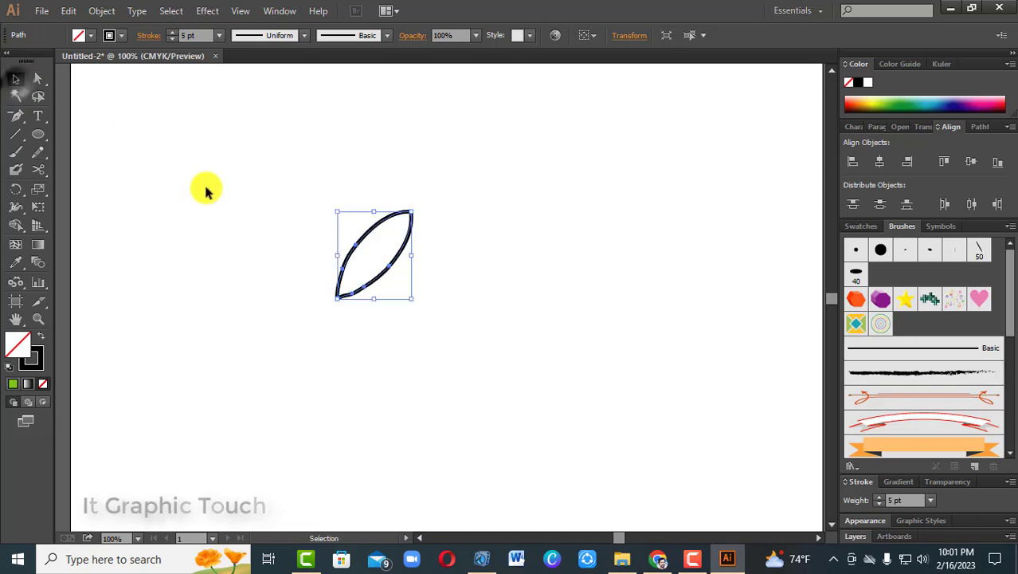
click(205, 190)
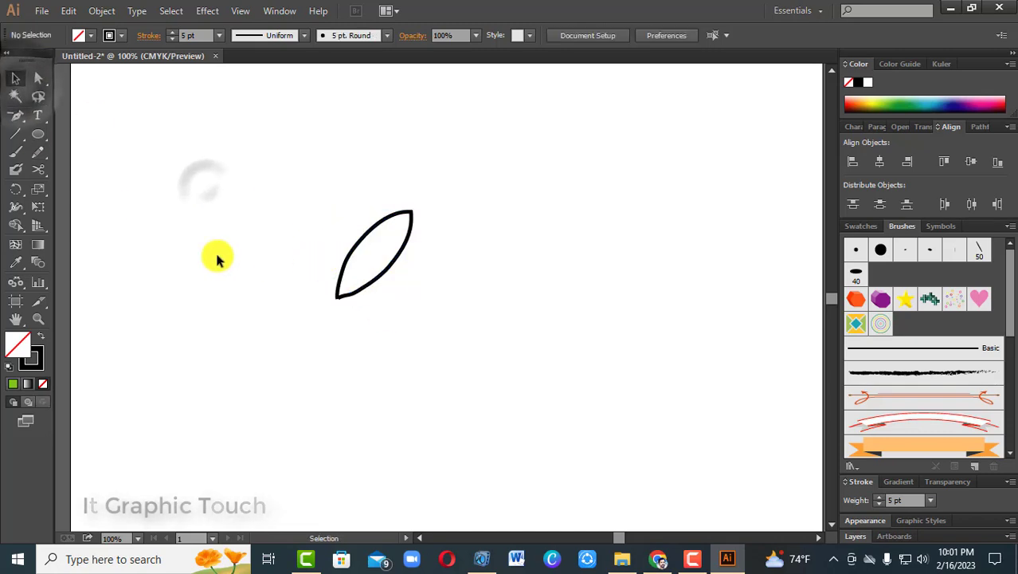
click(38, 151)
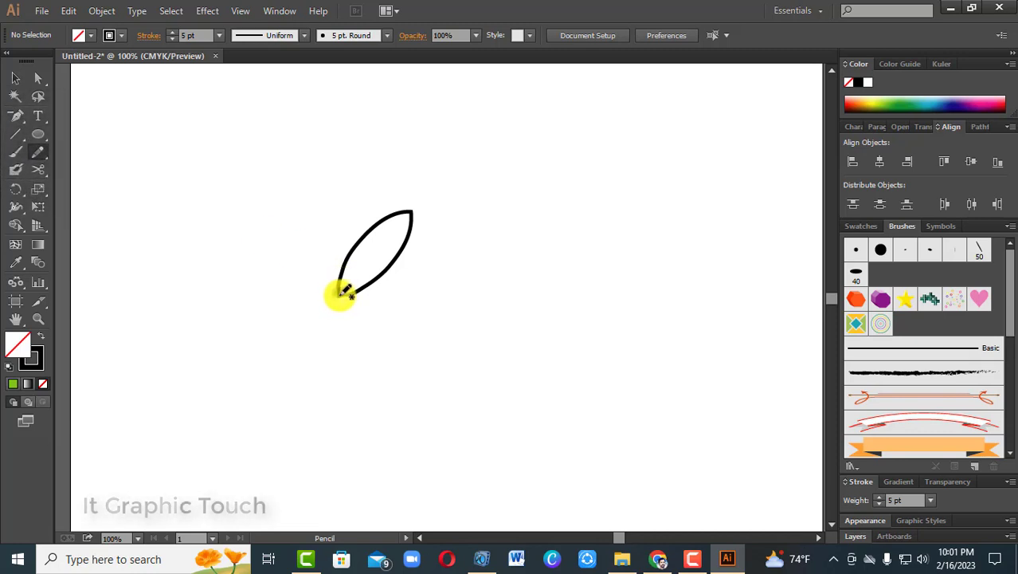
drag(341, 291, 404, 239)
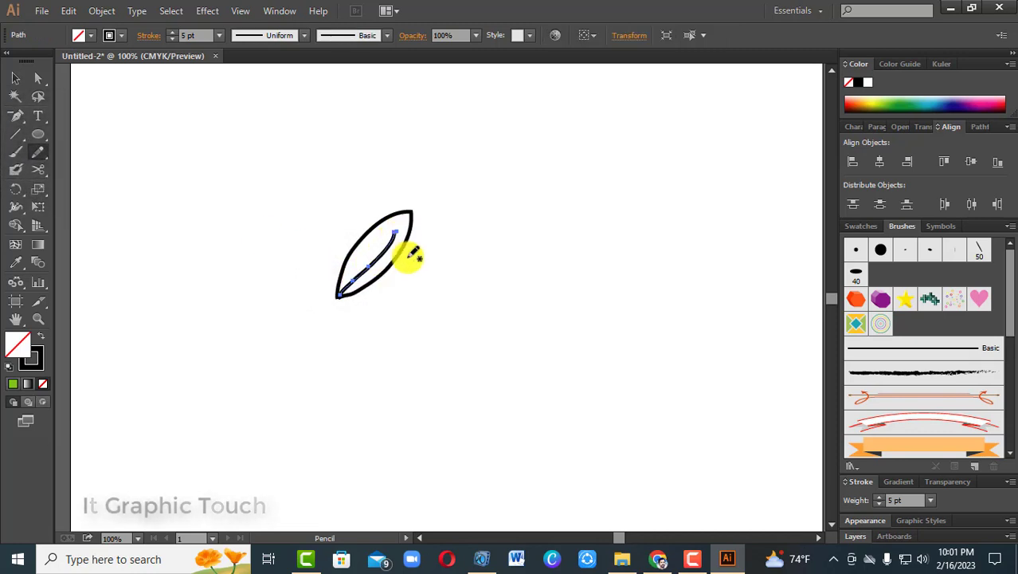
drag(356, 269, 364, 271)
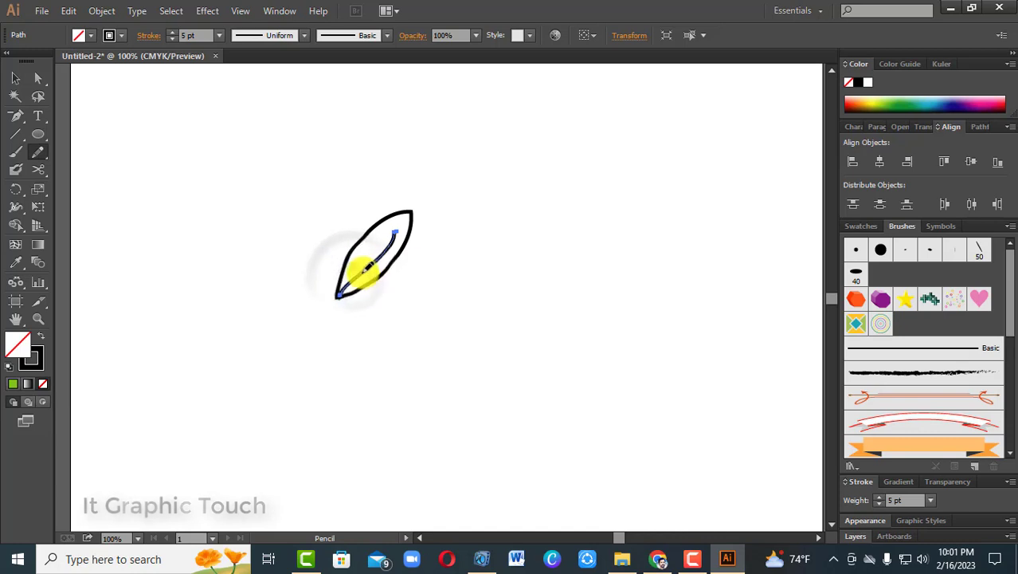
click(15, 77)
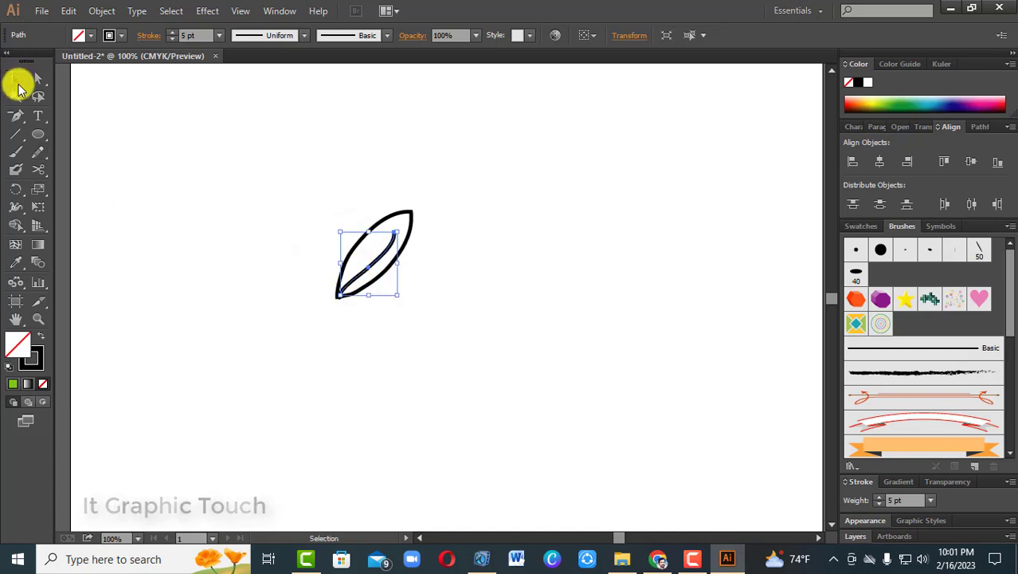
click(112, 146)
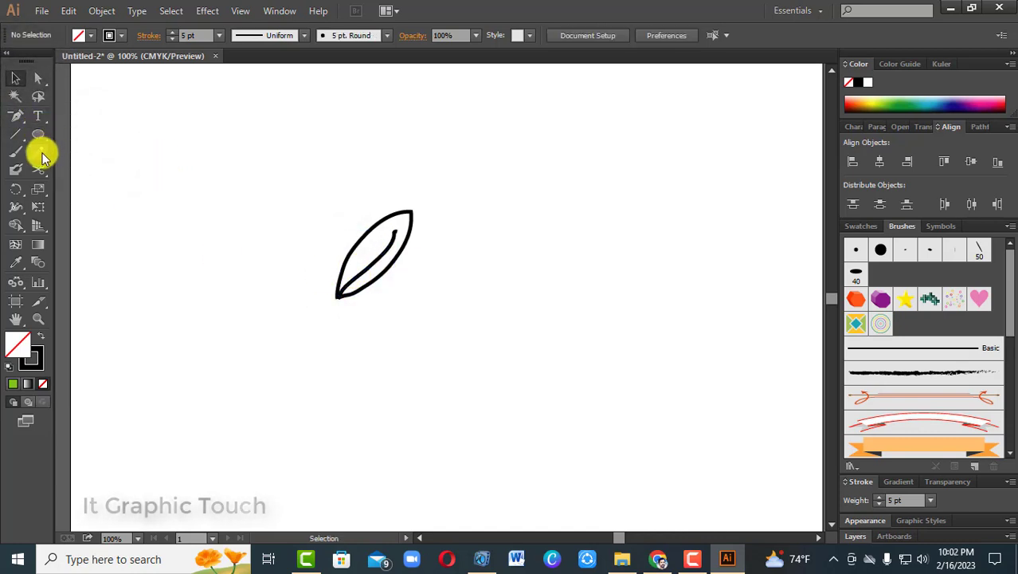
Draw short side veins along both sides of the leaf's midrib with the Pencil tool, leaving nothing selected.
click(38, 151)
drag(392, 235, 352, 276)
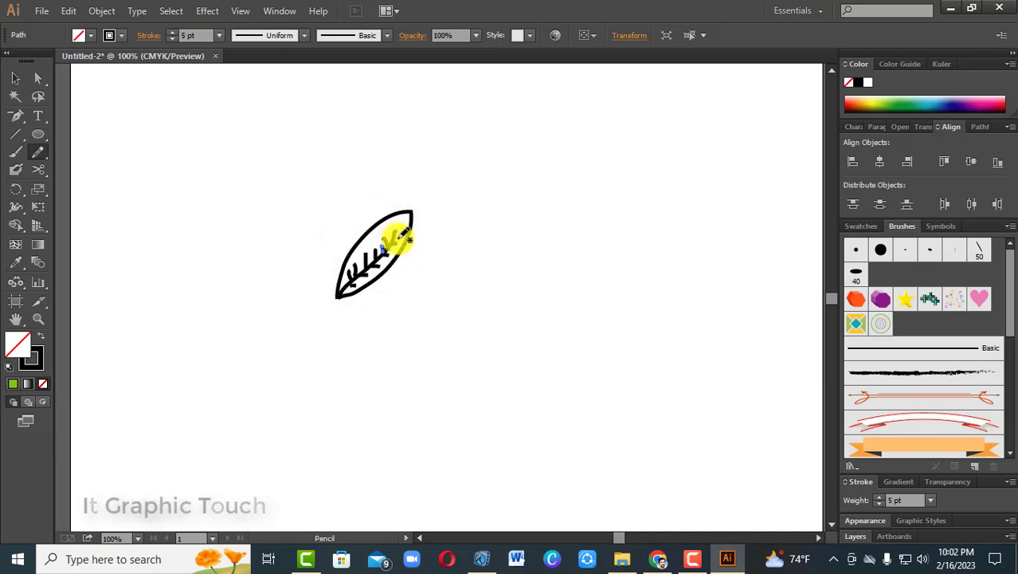
mouse_move(399, 224)
mouse_down()
mouse_move(381, 253)
mouse_move(395, 237)
mouse_up()
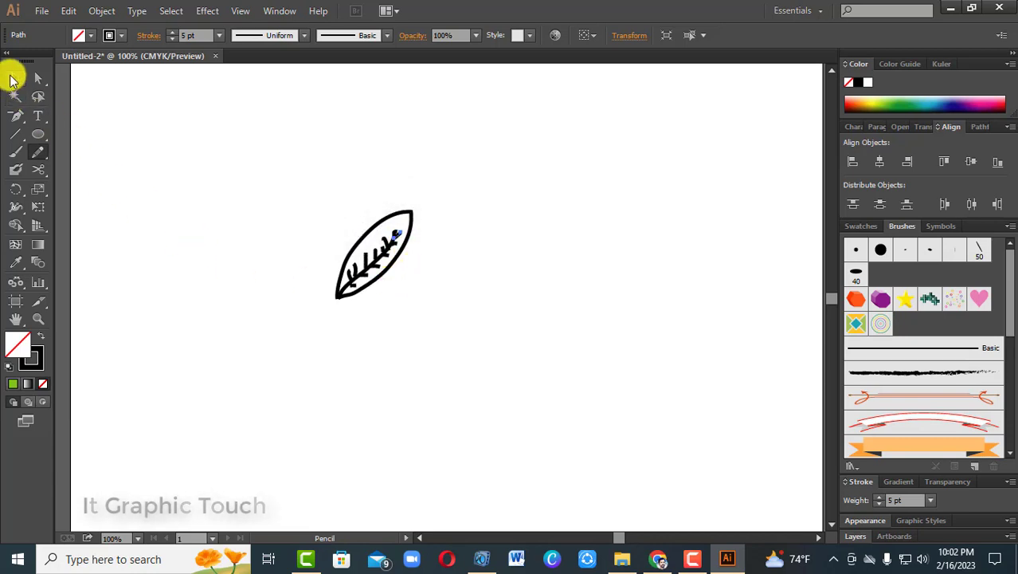
click(14, 78)
click(465, 270)
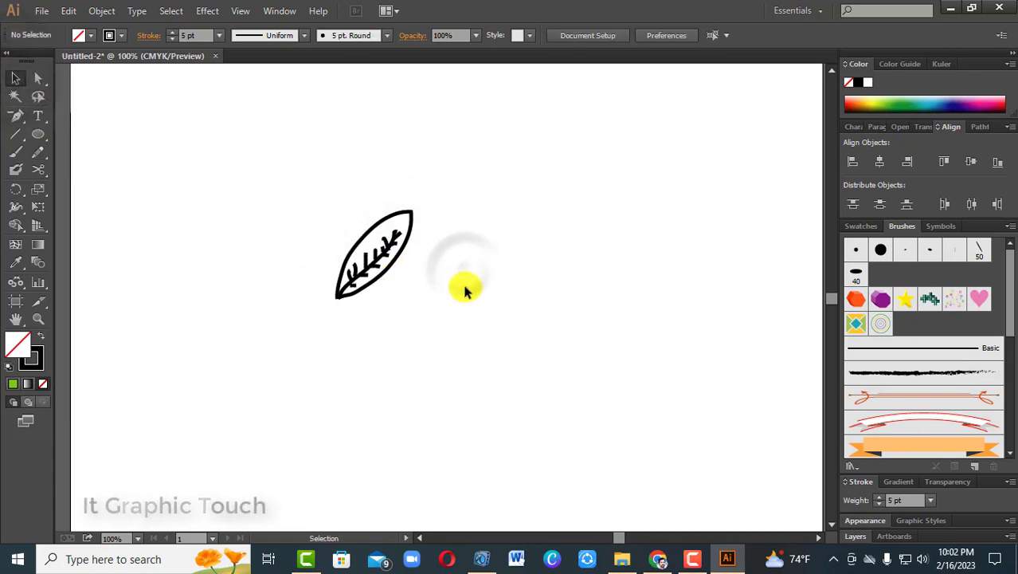
Draw a fish outline with a looped tail beside the leaf using the Pencil tool, and deselect it.
click(38, 153)
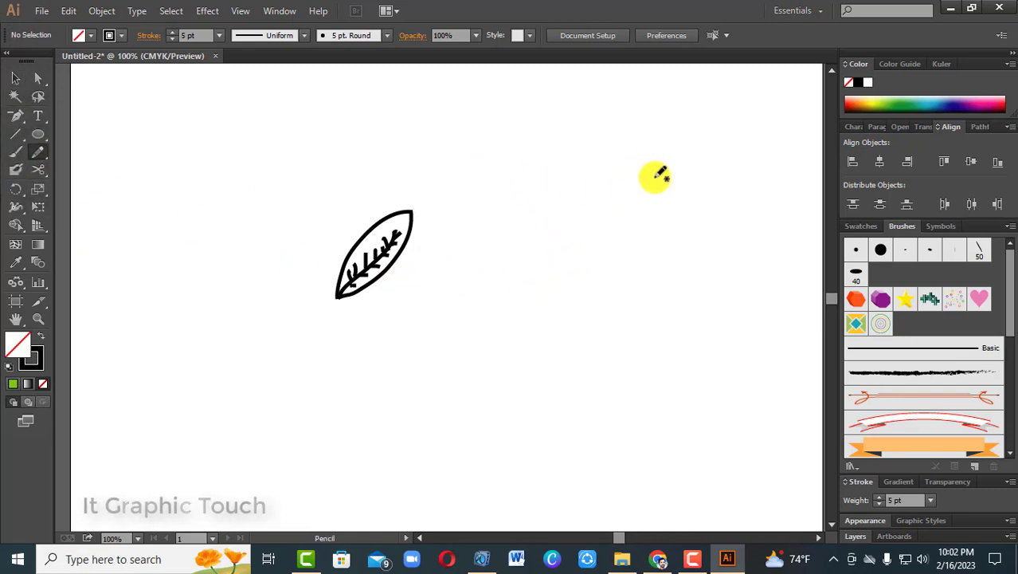
mouse_move(658, 192)
mouse_down()
mouse_move(568, 254)
mouse_move(525, 255)
mouse_move(448, 225)
mouse_move(465, 204)
mouse_move(535, 175)
mouse_move(681, 213)
mouse_move(697, 202)
mouse_move(696, 163)
mouse_move(647, 202)
mouse_up()
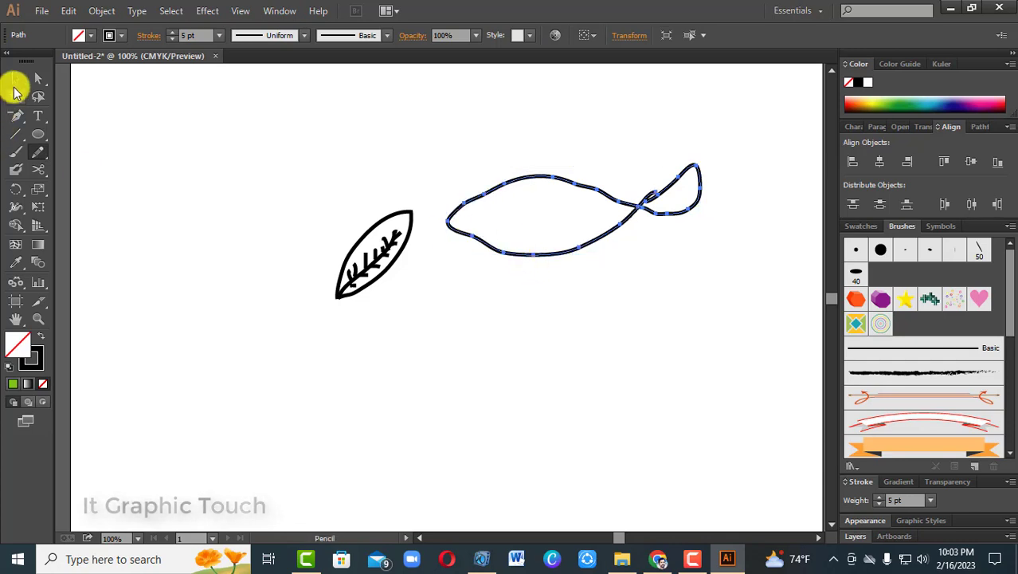
click(16, 80)
click(211, 155)
Draw a curved gill line separating the fish's head from its body, and add a small eye with the Pencil tool.
click(37, 153)
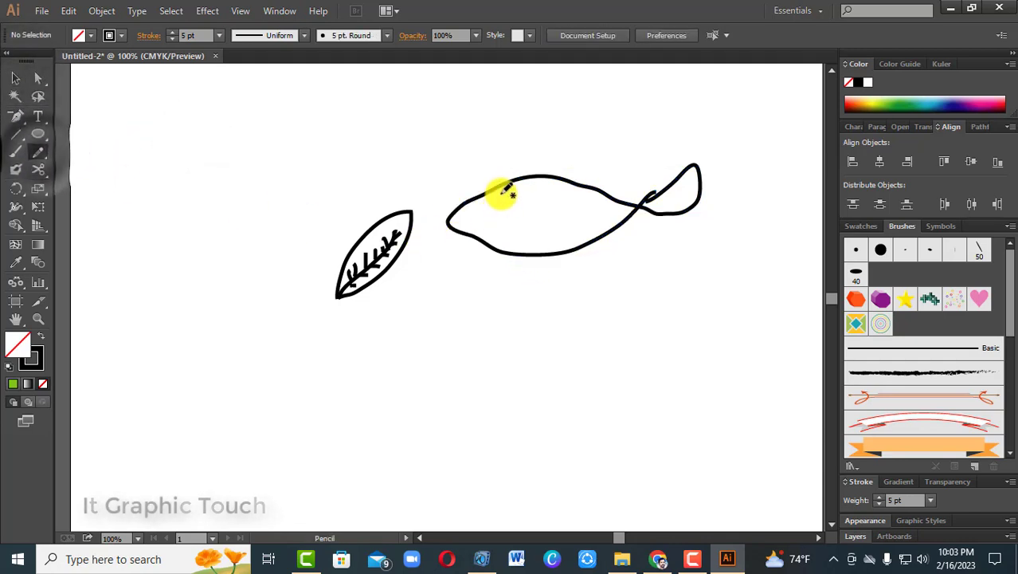
drag(486, 193, 485, 242)
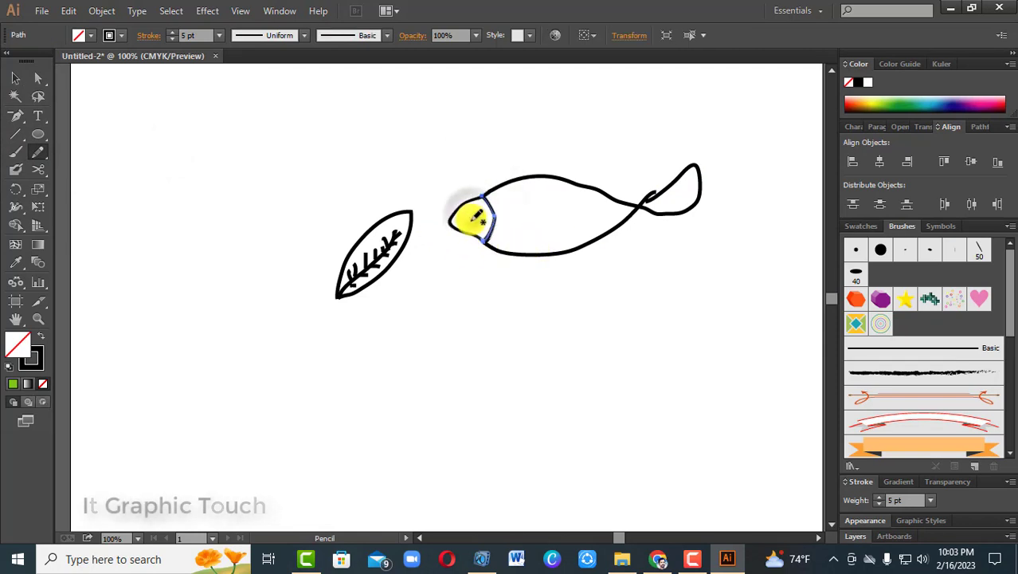
drag(470, 214, 473, 217)
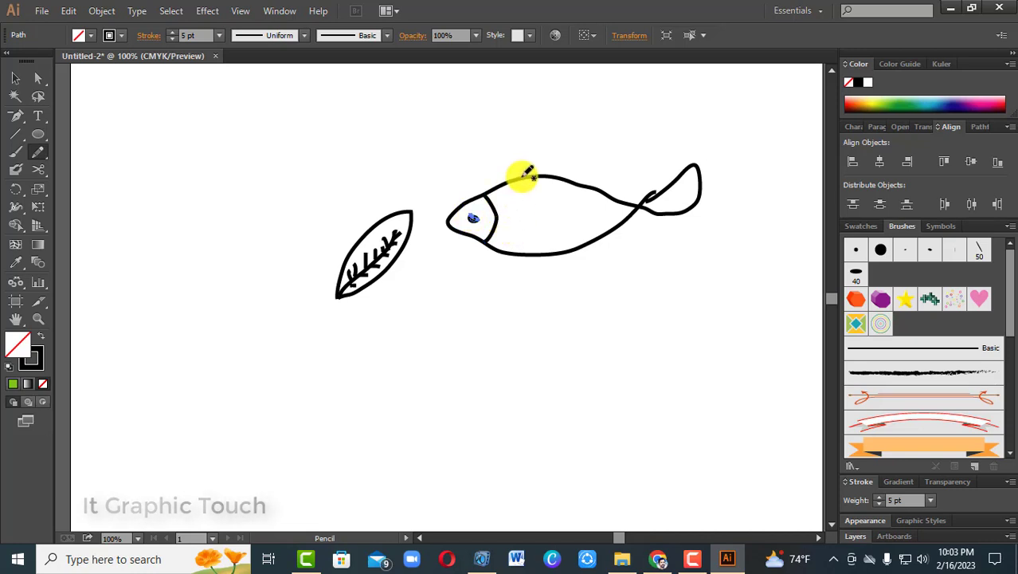
Draw a small fin on the fish's back and another on its belly with the Pencil tool, leaving nothing selected.
drag(523, 176, 547, 165)
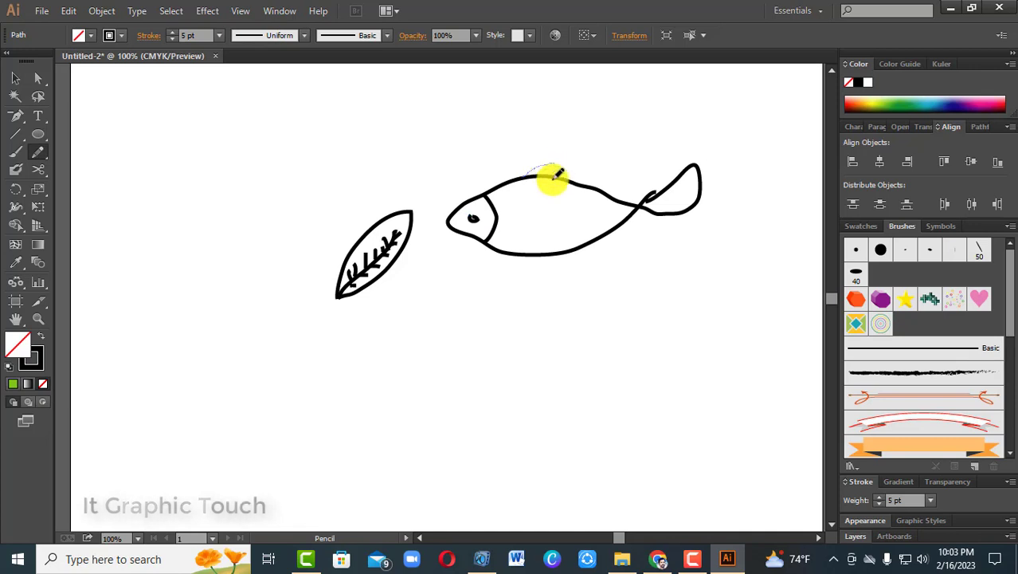
drag(556, 175, 561, 167)
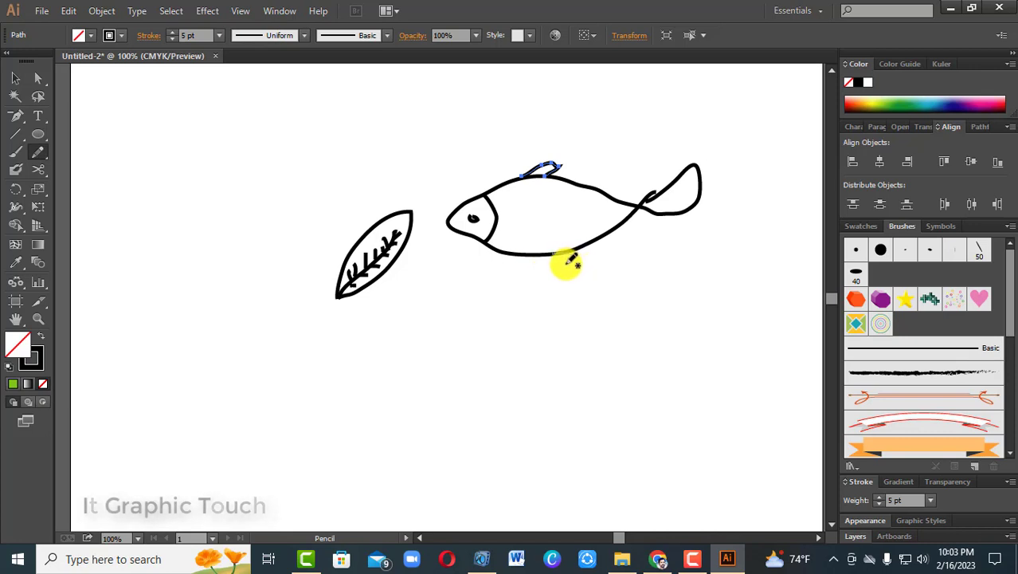
drag(557, 254, 576, 256)
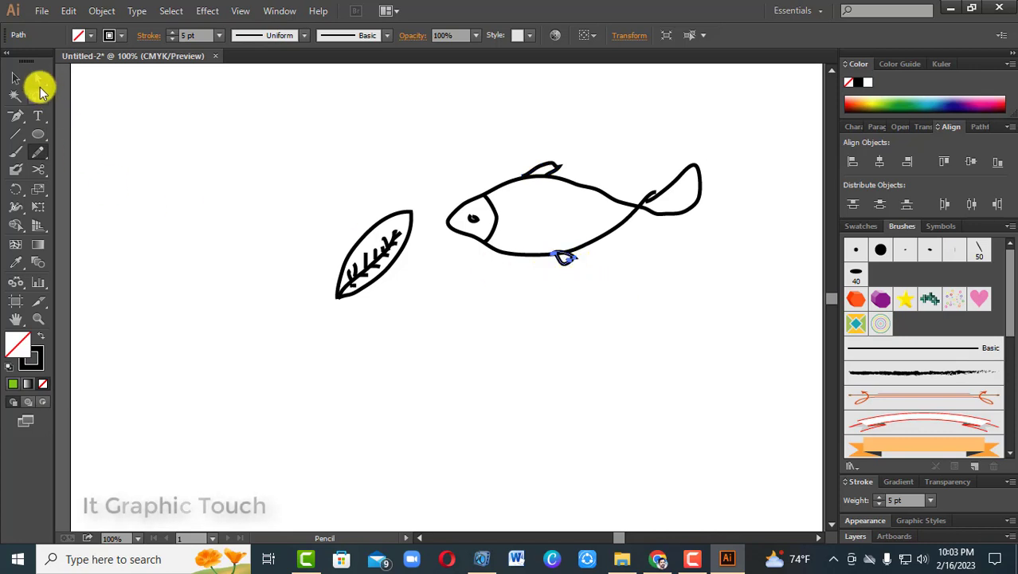
click(17, 77)
click(147, 133)
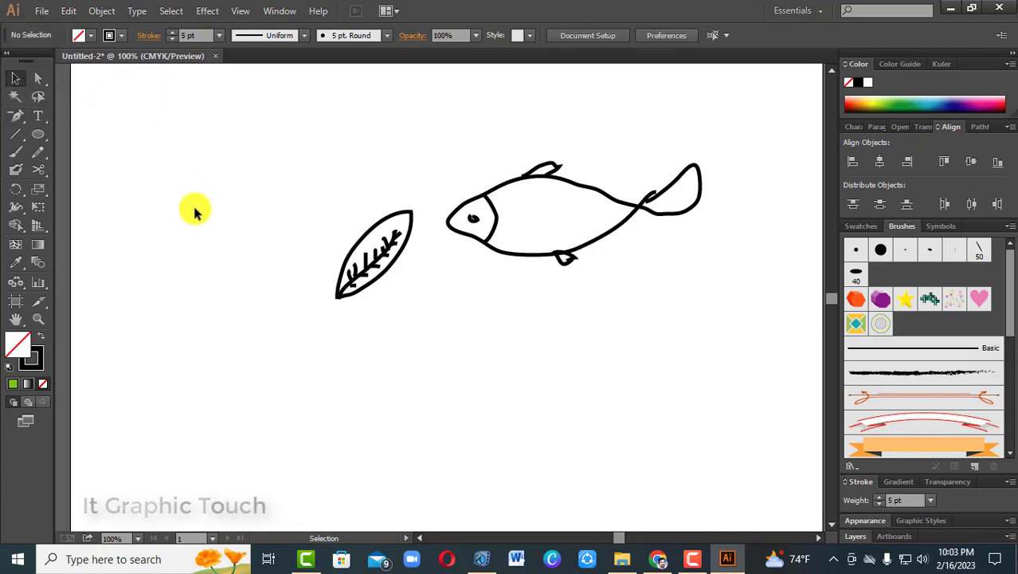
Draw two rows of short curved scale marks across the fish's body with the Pencil tool.
click(36, 154)
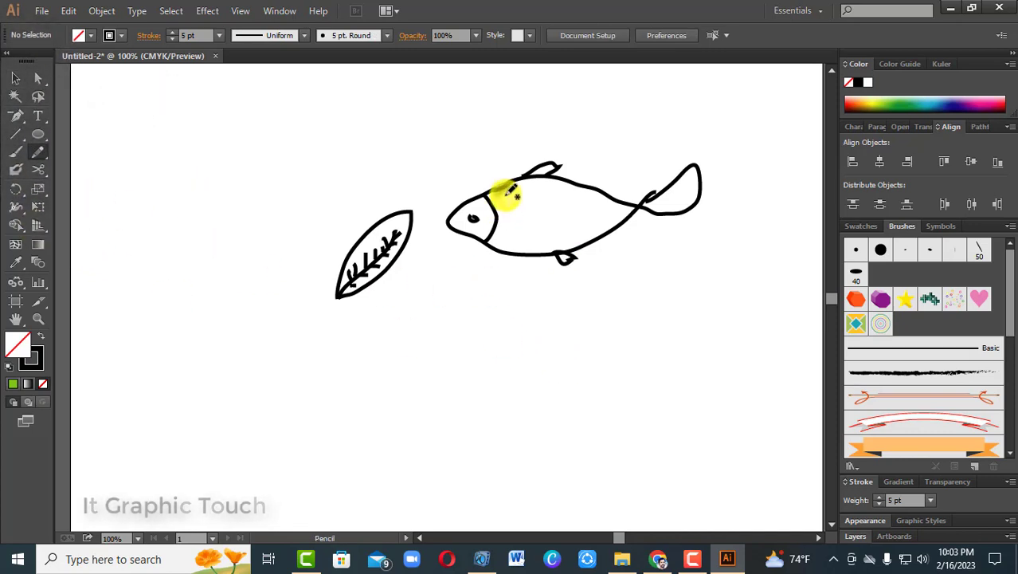
mouse_move(511, 202)
mouse_down()
mouse_move(552, 193)
mouse_move(556, 212)
mouse_move(569, 198)
mouse_move(571, 211)
mouse_move(606, 220)
mouse_up()
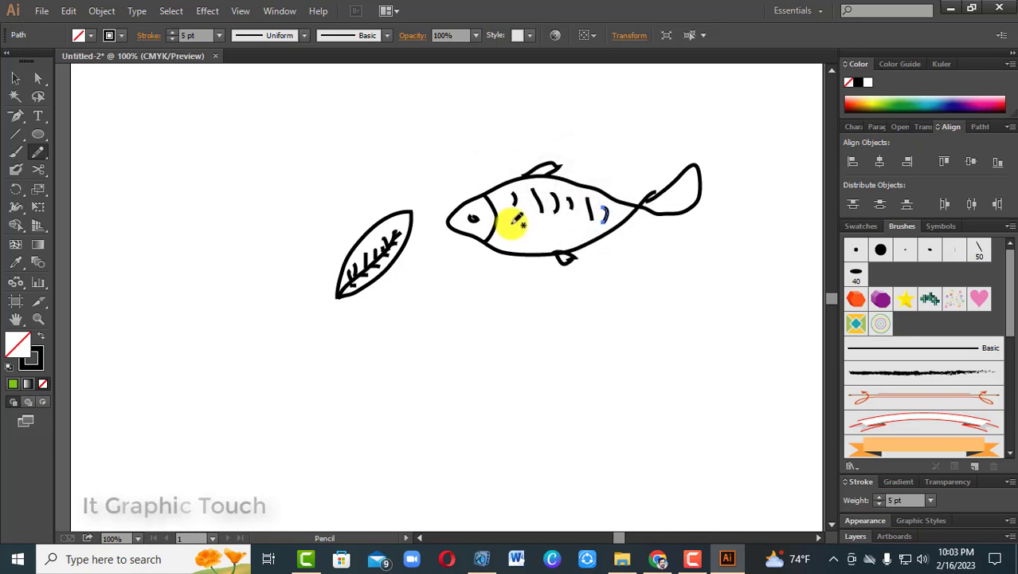
mouse_move(513, 223)
mouse_down()
mouse_move(538, 221)
mouse_move(532, 242)
mouse_move(554, 234)
mouse_move(551, 225)
mouse_move(546, 238)
mouse_move(580, 240)
mouse_up()
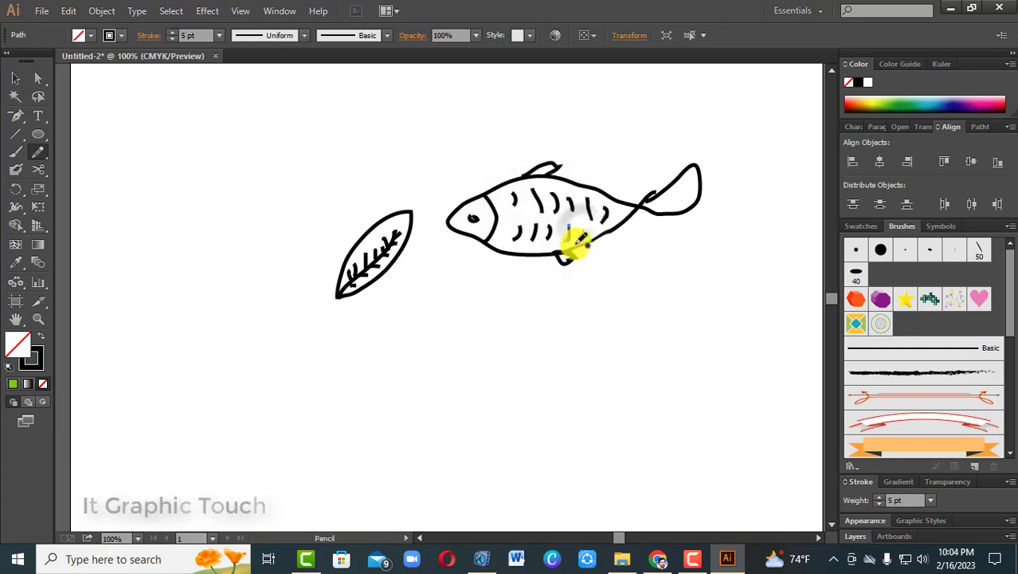
drag(510, 226, 503, 241)
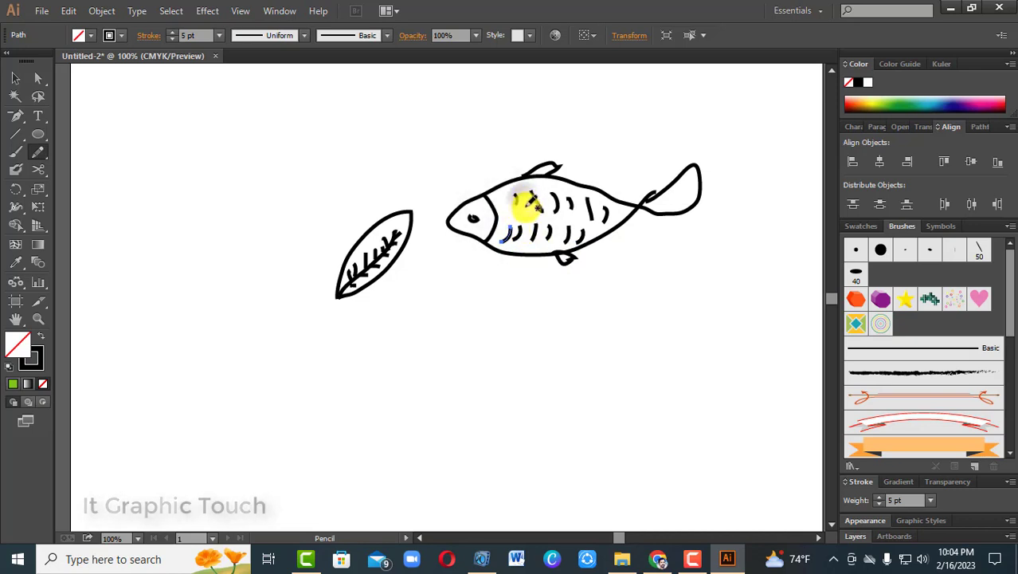
mouse_move(526, 195)
mouse_down()
mouse_move(534, 235)
mouse_move(502, 212)
mouse_up()
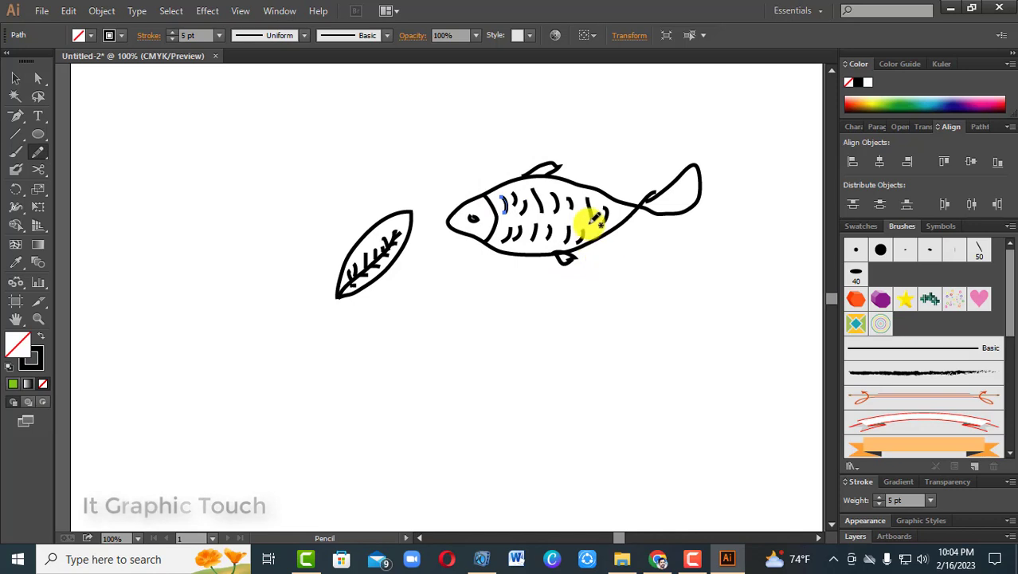
drag(577, 199, 578, 216)
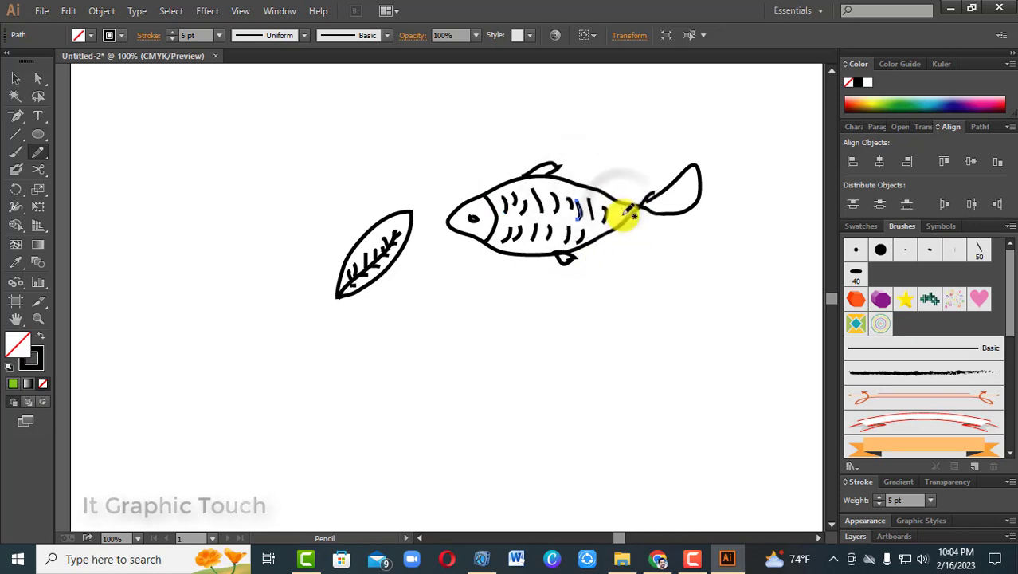
drag(619, 206, 619, 221)
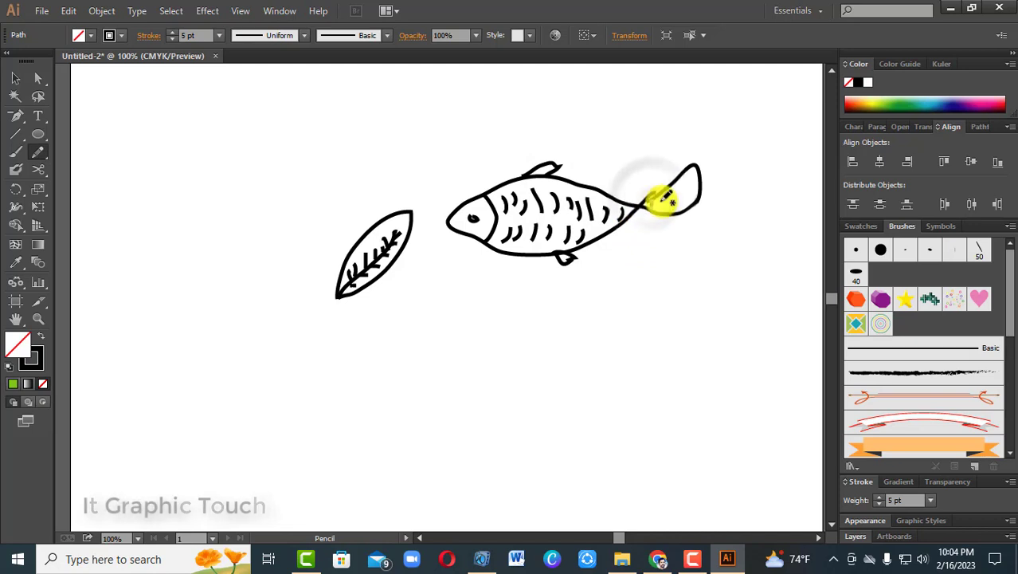
Draw short lines inside the fish's tail with the Pencil tool, leaving nothing selected.
mouse_move(666, 196)
mouse_down()
mouse_move(683, 177)
mouse_move(657, 201)
mouse_move(649, 184)
mouse_move(661, 212)
mouse_move(679, 173)
mouse_move(695, 193)
mouse_up()
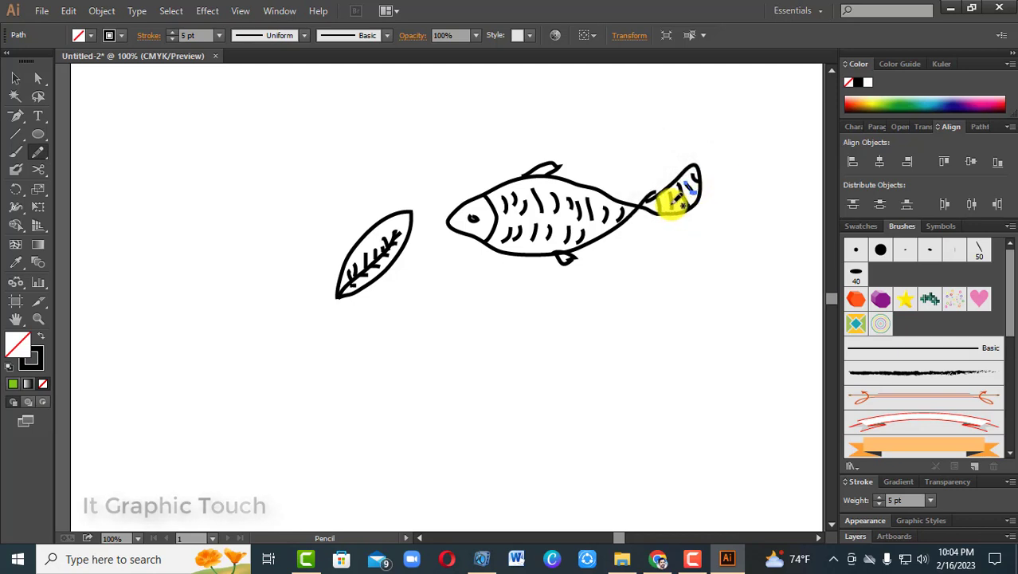
drag(679, 201, 678, 209)
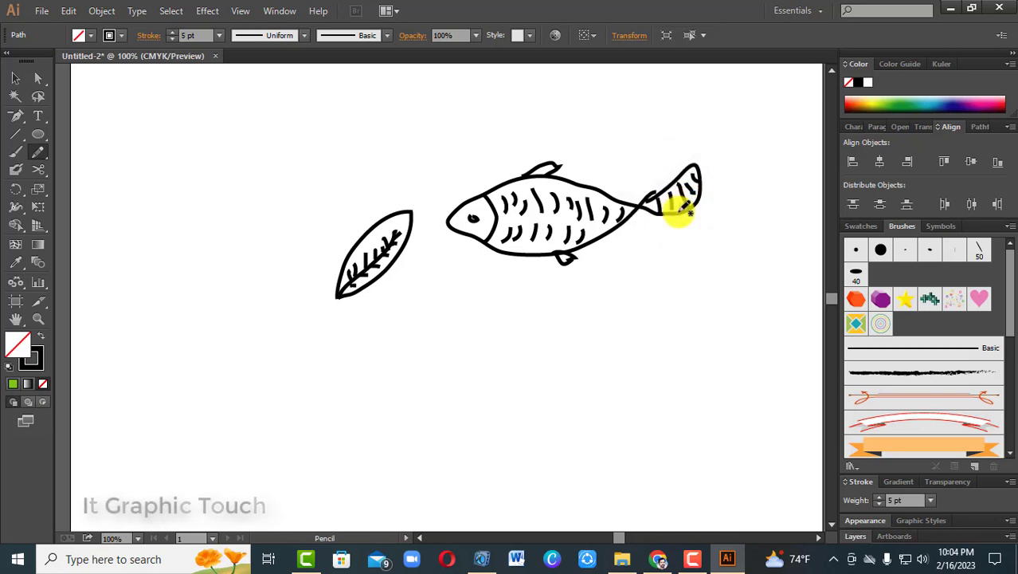
click(15, 80)
click(105, 126)
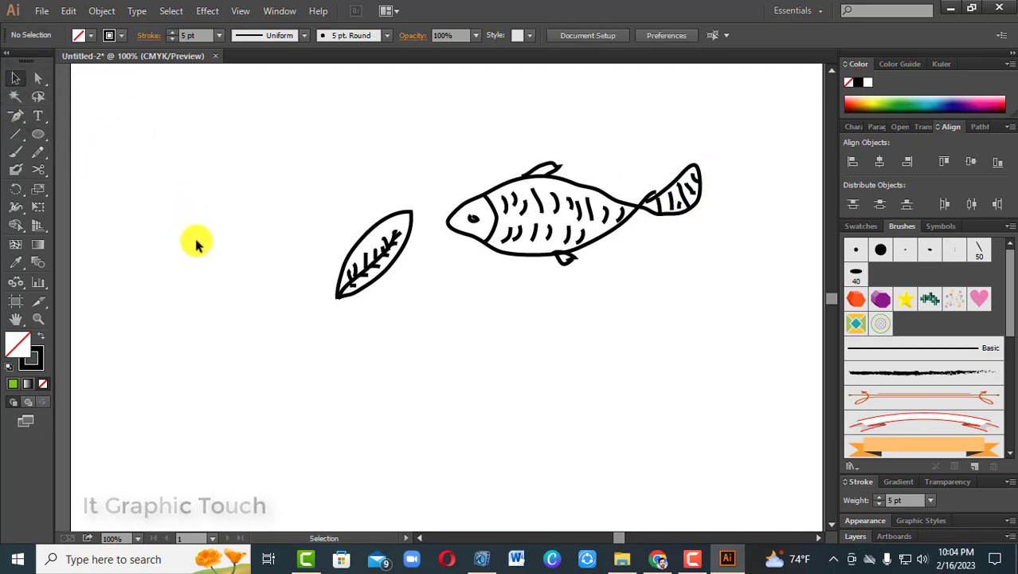
Draw an upright, pointed petal outline to the left of the leaf with the Pencil tool.
click(37, 152)
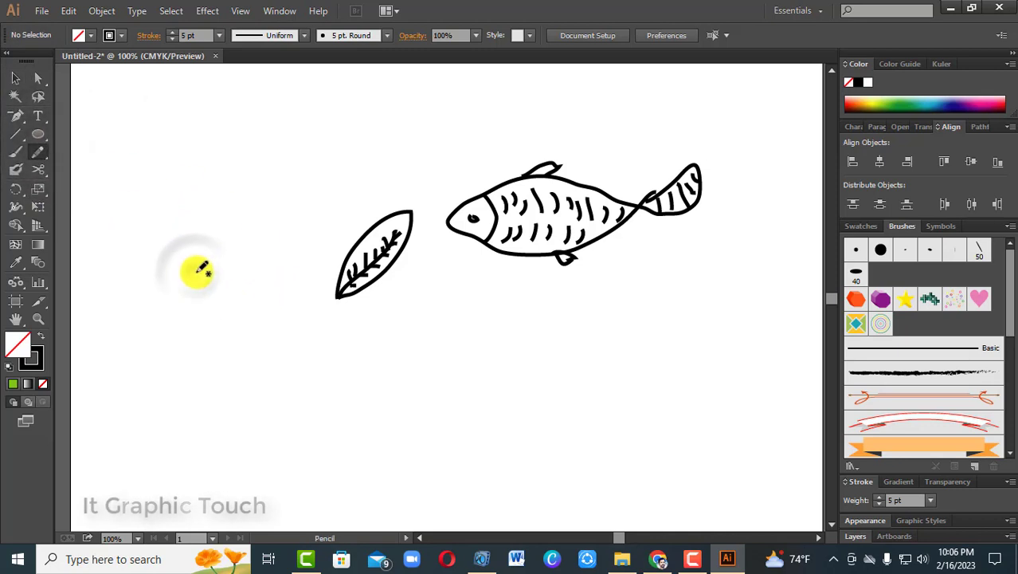
mouse_move(197, 271)
mouse_down()
mouse_move(195, 242)
mouse_move(230, 177)
mouse_move(239, 209)
mouse_move(231, 247)
mouse_move(203, 269)
mouse_move(203, 260)
mouse_up()
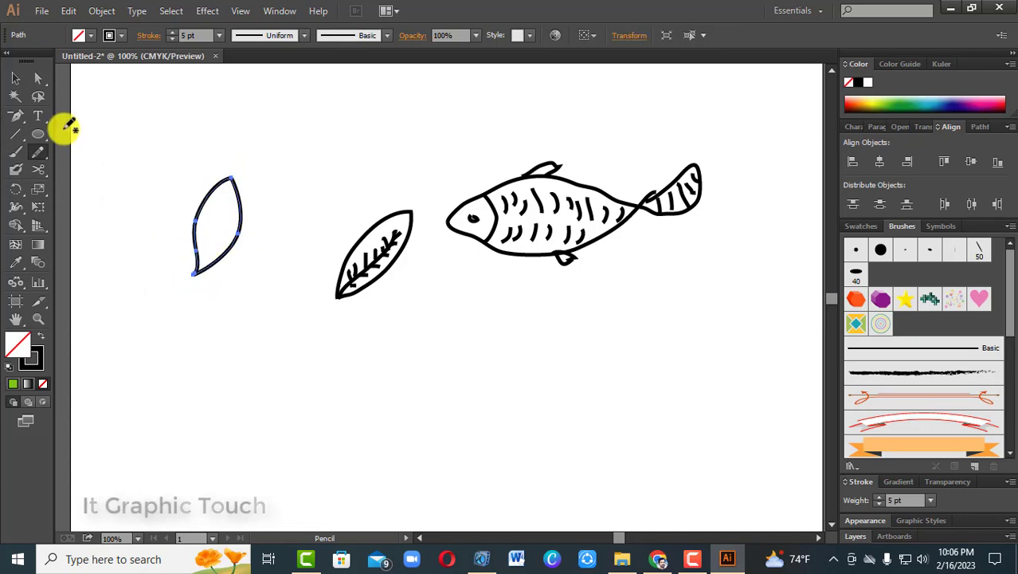
Create a rotated copy of the petal about its lower tip with the Rotate tool, overlapping the original.
click(16, 78)
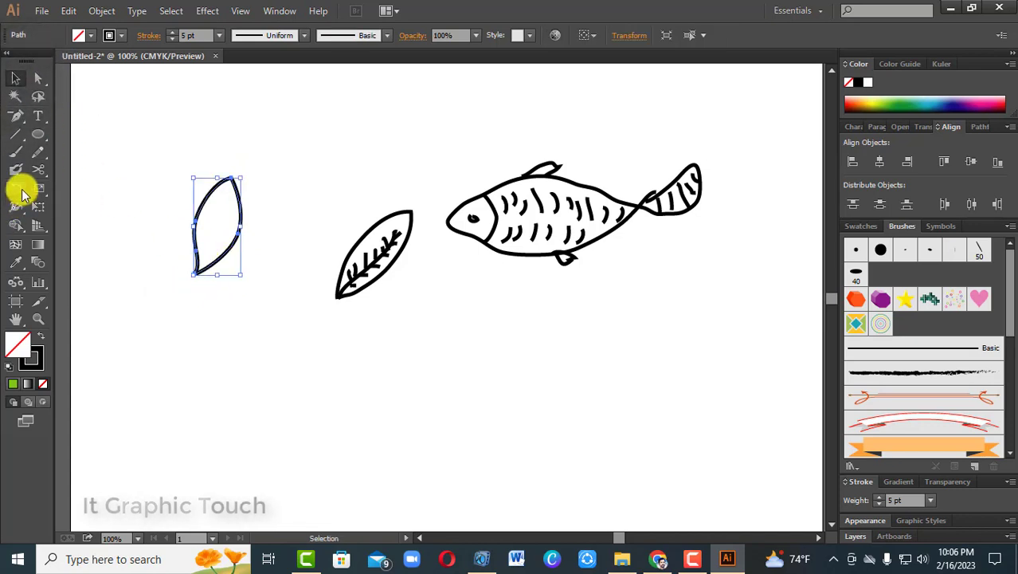
click(17, 189)
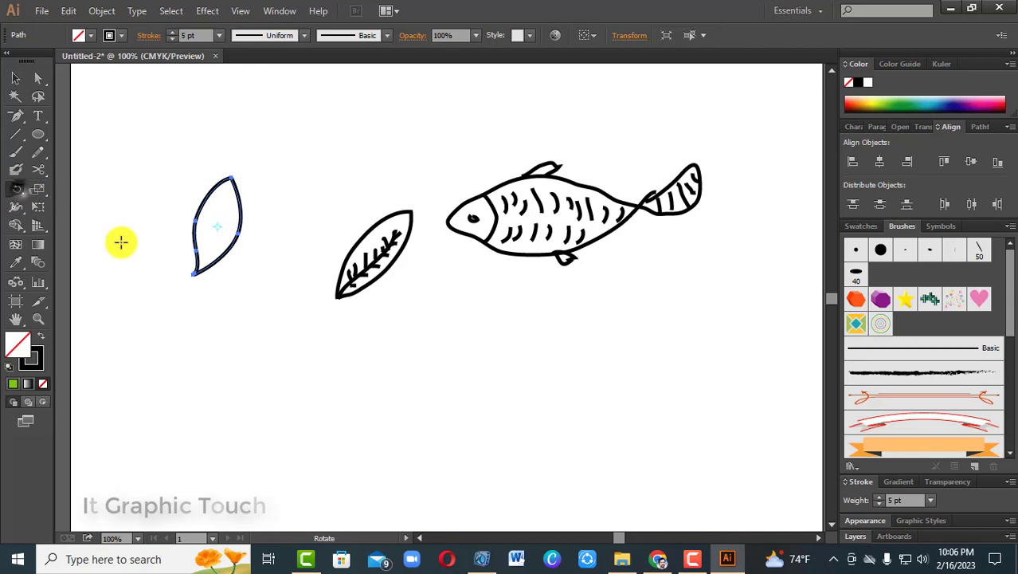
click(200, 272)
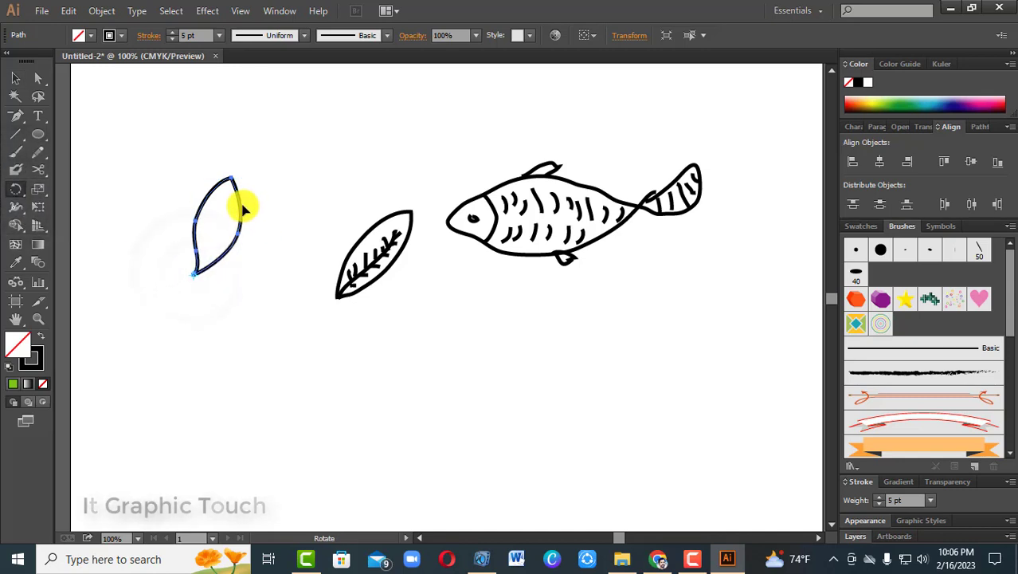
drag(239, 204, 269, 232)
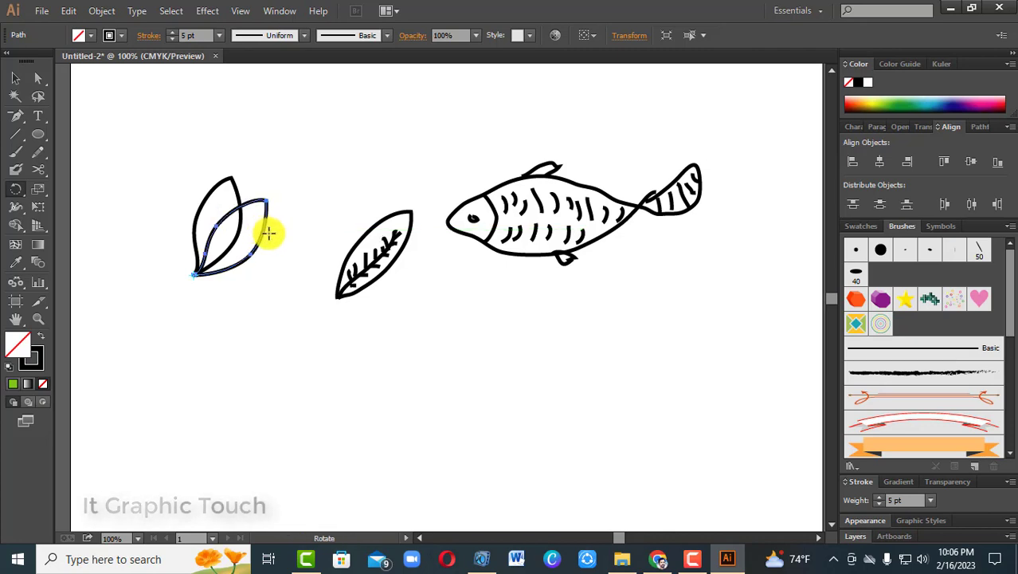
Repeat the petal rotation copy around the same point until the petals form a full circular flower.
key(ctrl+d)
key(ctrl+d)
key(ctrl+d)
key(ctrl+d)
key(ctrl+d)
key(ctrl+d)
key(ctrl+d)
key(ctrl+d)
key(ctrl+d)
key(ctrl+d)
key(ctrl+d)
key(ctrl+d)
key(ctrl+d)
key(ctrl+d)
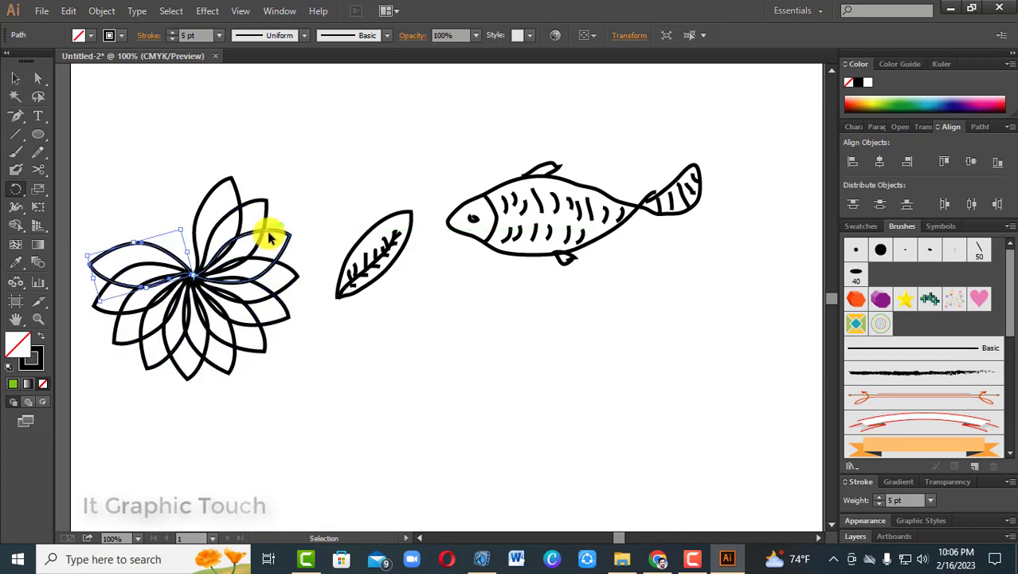
key(r)
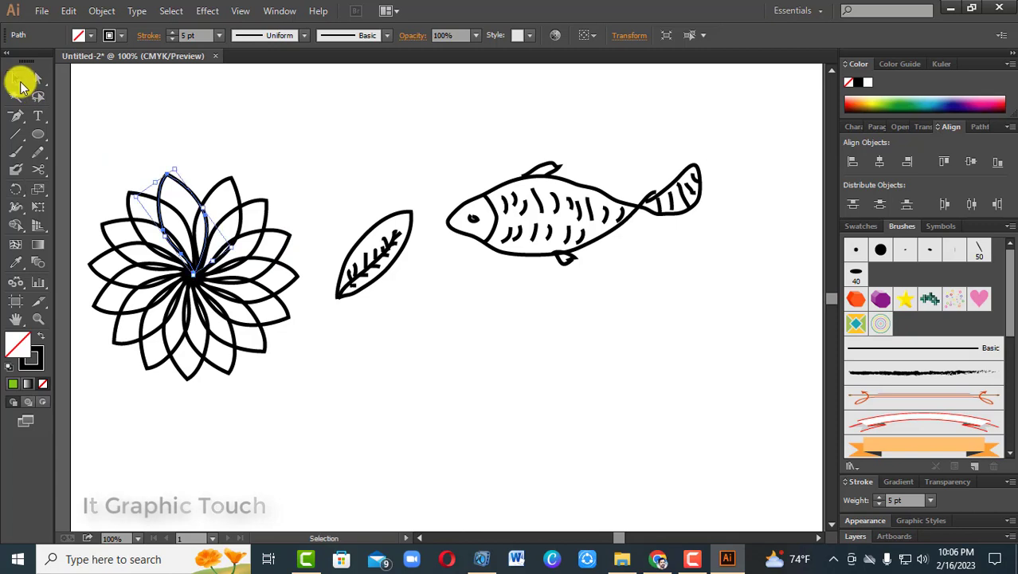
Select all petals of the circular flower, swap their fill and stroke, and set the fill to red.
click(19, 79)
drag(148, 130, 284, 414)
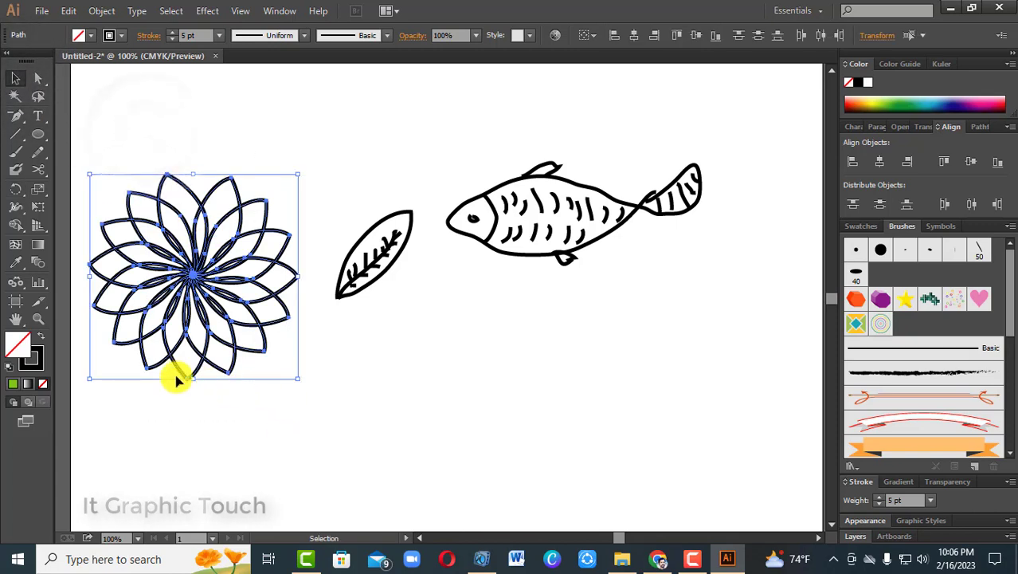
click(41, 338)
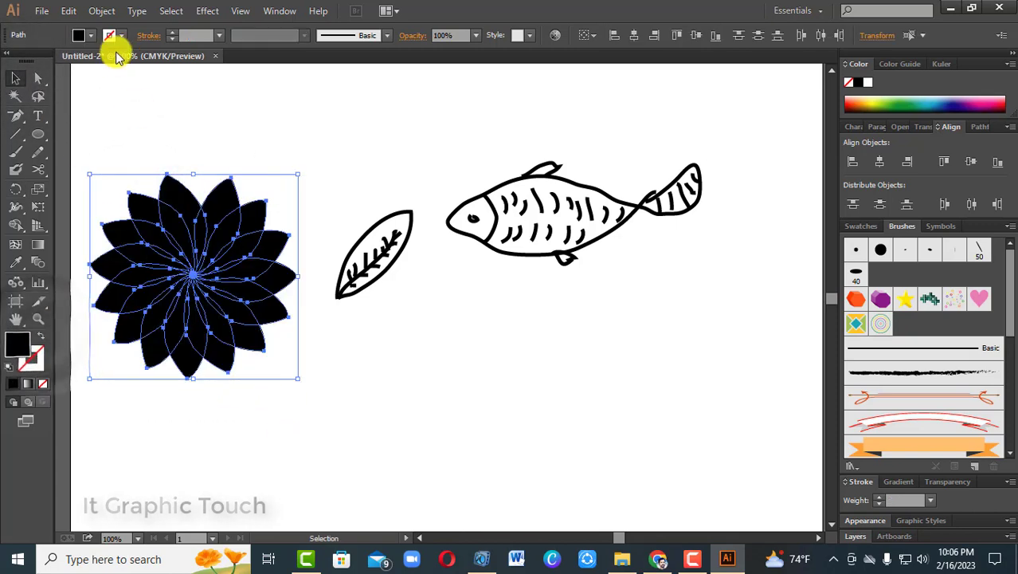
click(90, 36)
click(52, 73)
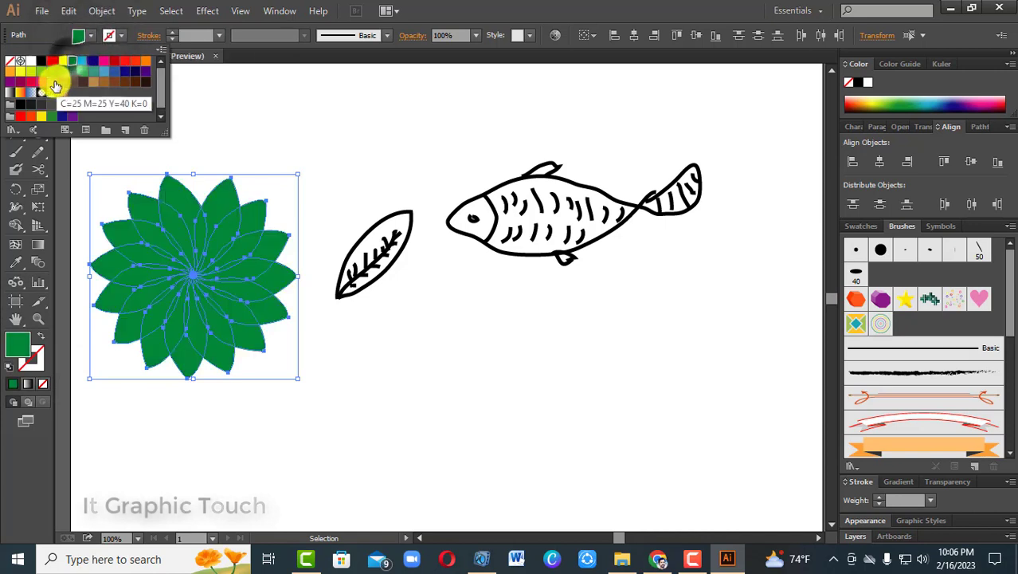
click(53, 62)
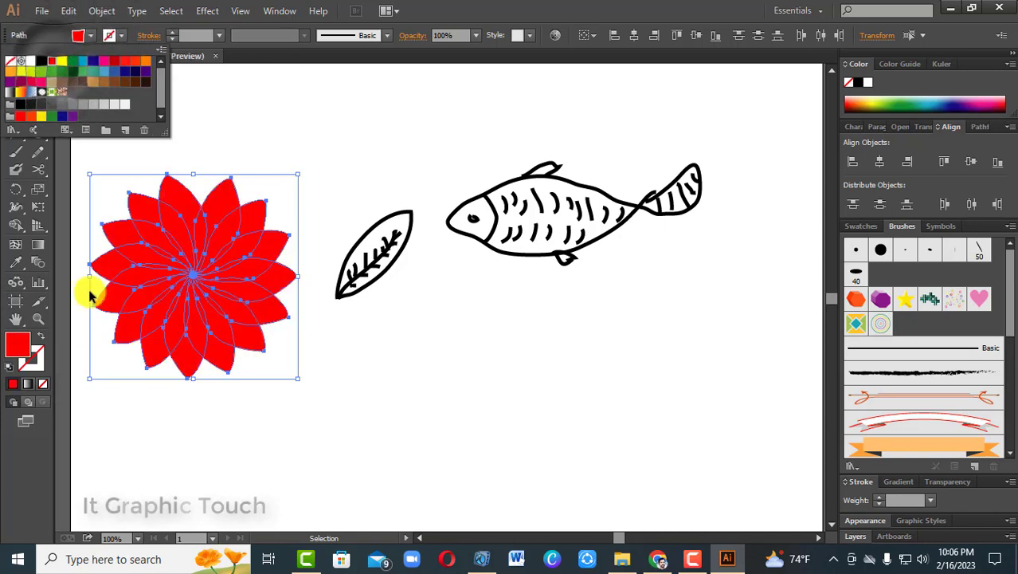
Give the selected petals a light green stroke with a weight of 7 pt.
click(38, 363)
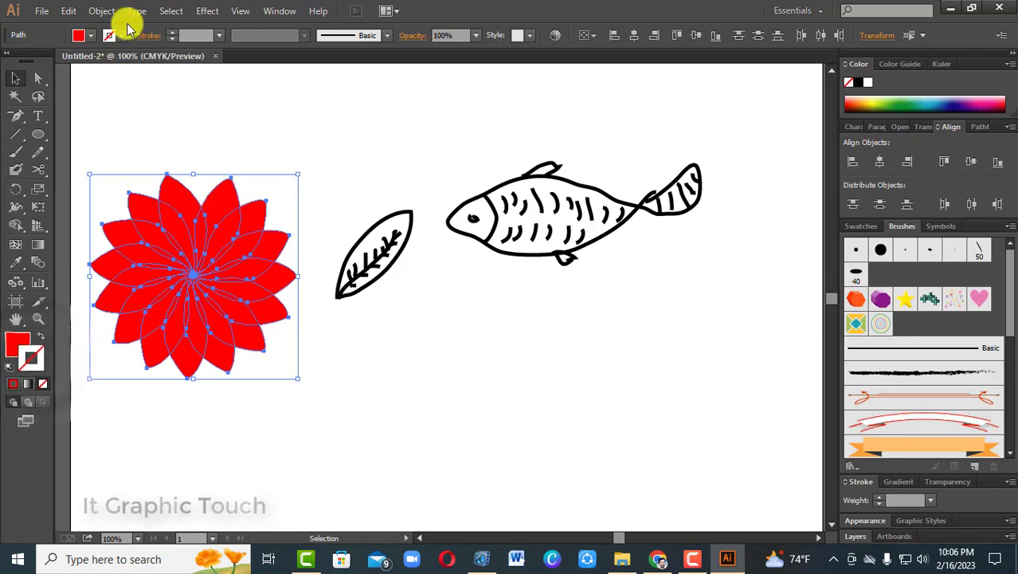
click(120, 35)
click(42, 71)
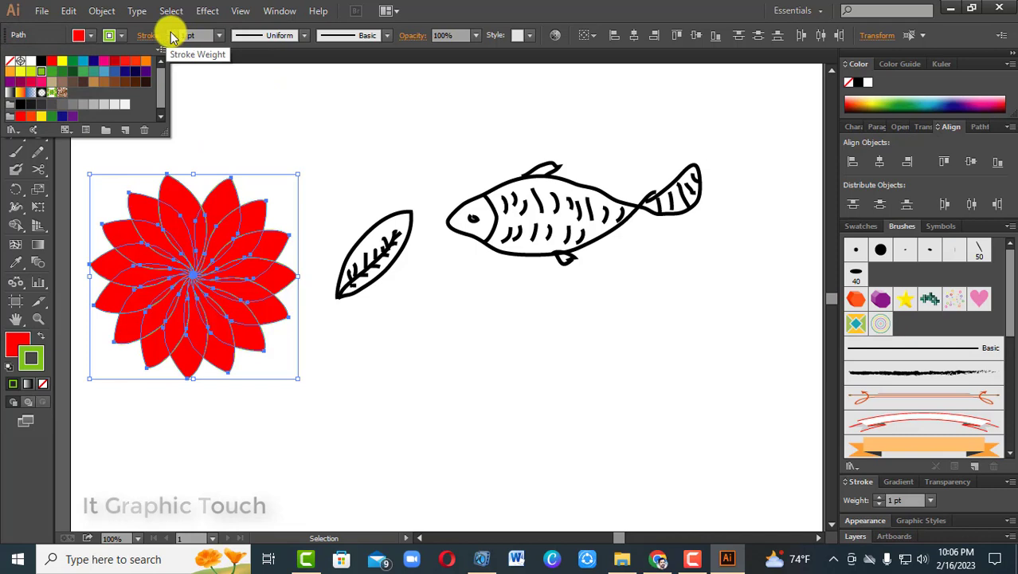
click(172, 33)
click(171, 33)
click(171, 33)
click(171, 32)
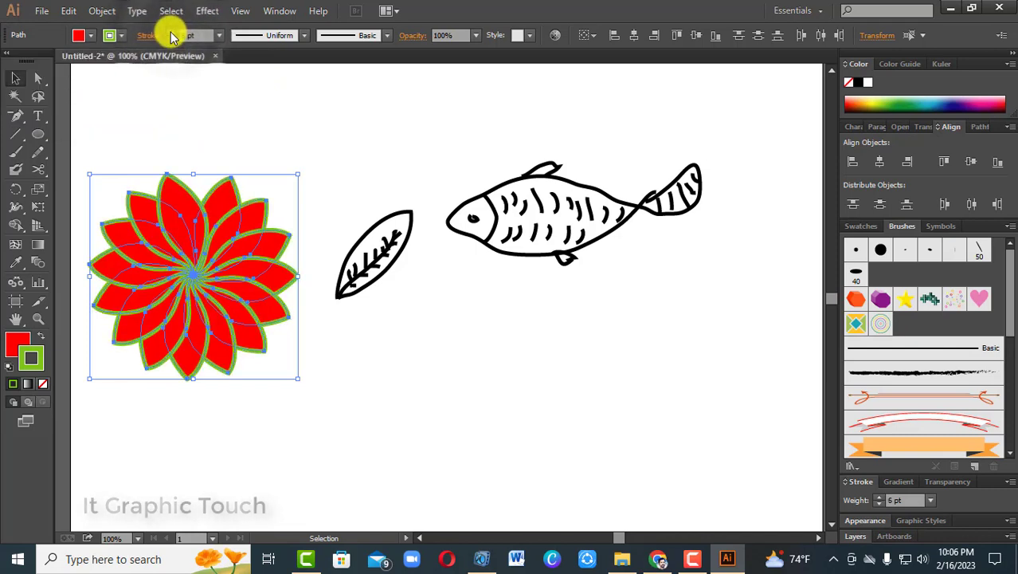
click(171, 32)
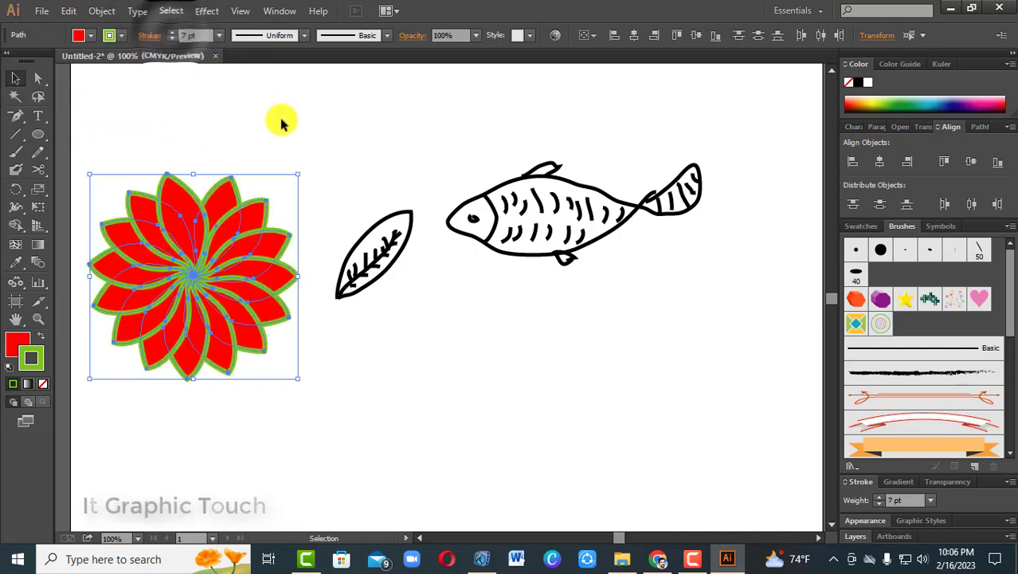
Group all the selected petals into one flower.
click(102, 11)
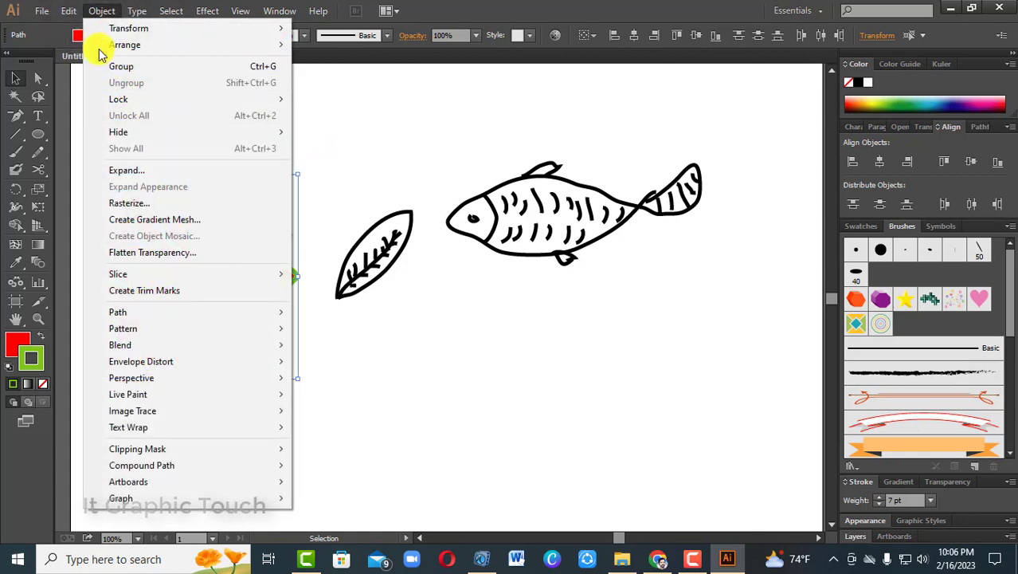
click(73, 18)
click(105, 13)
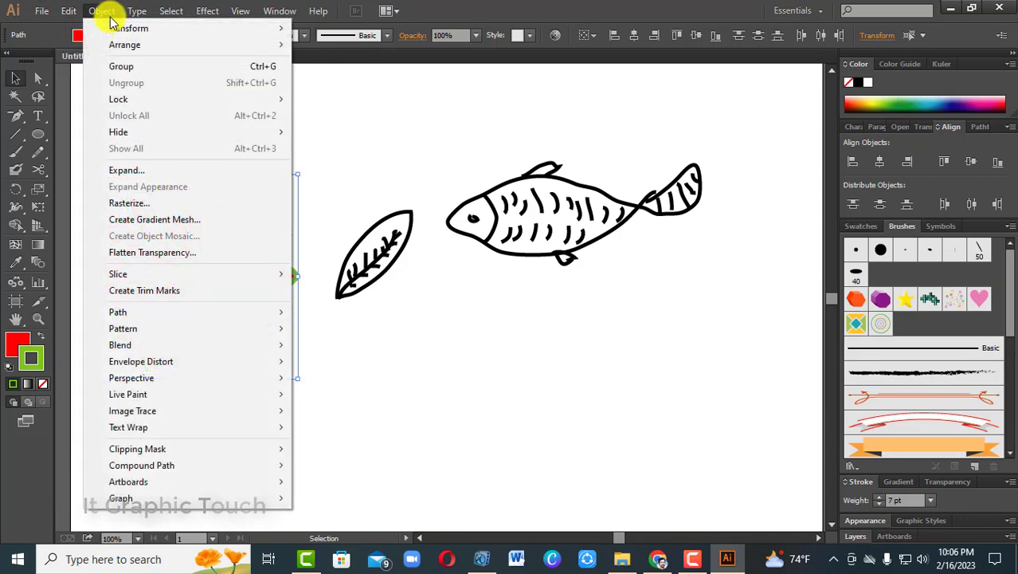
click(119, 70)
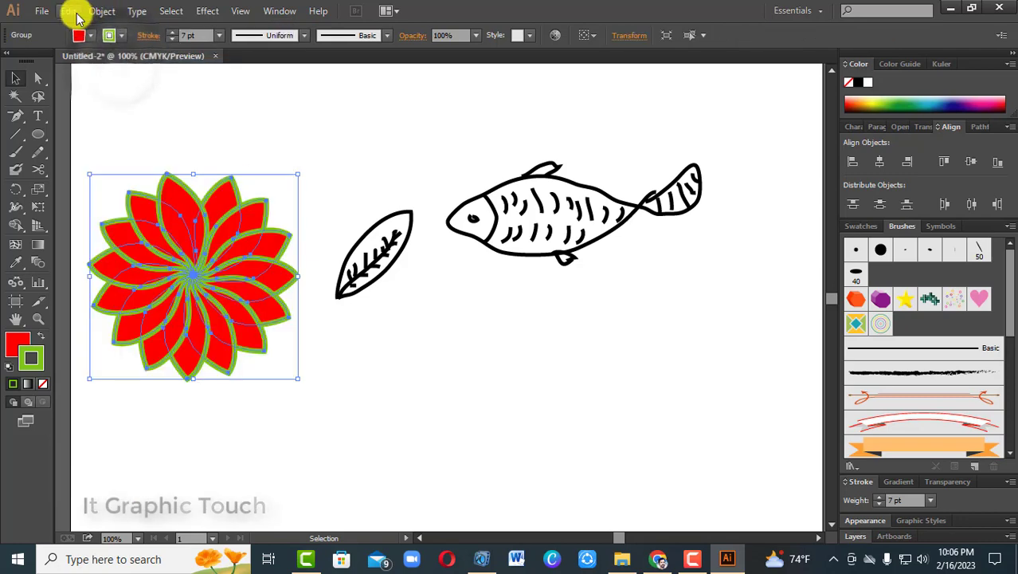
Paste a copy of the flower group in front and scale it down slightly about its centre, undoing the further reduction.
click(78, 16)
click(100, 83)
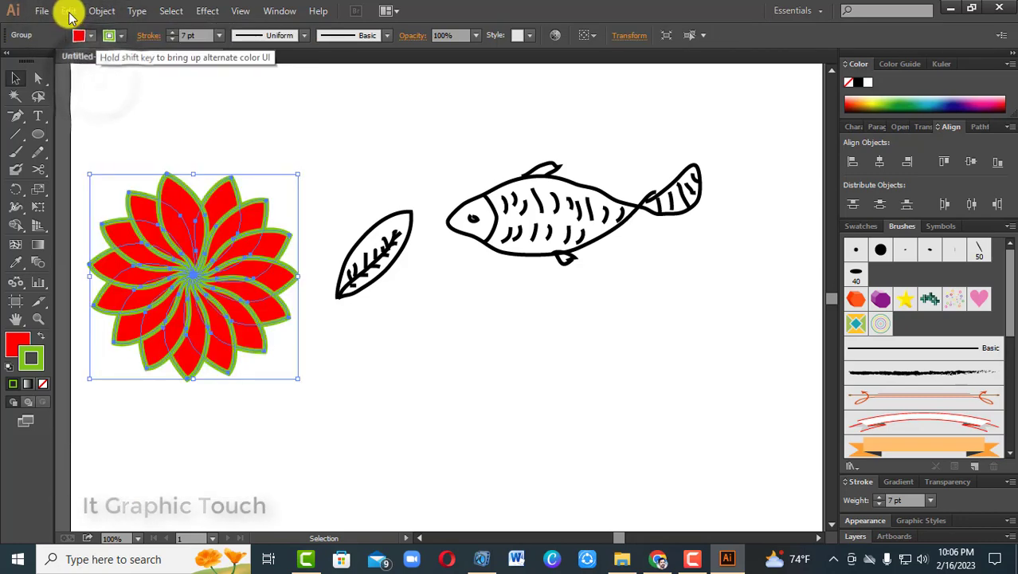
click(68, 14)
click(107, 116)
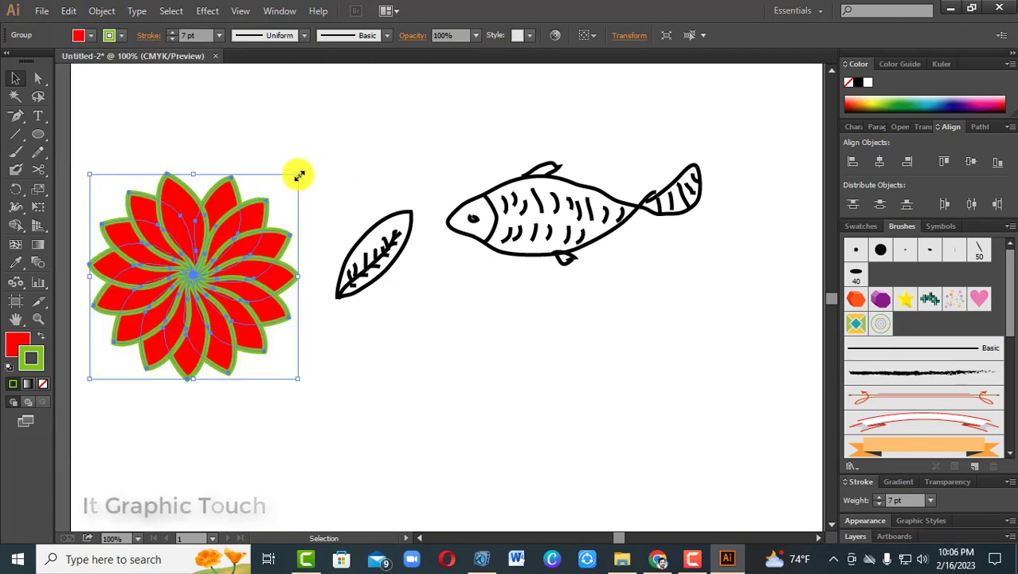
drag(299, 175, 276, 196)
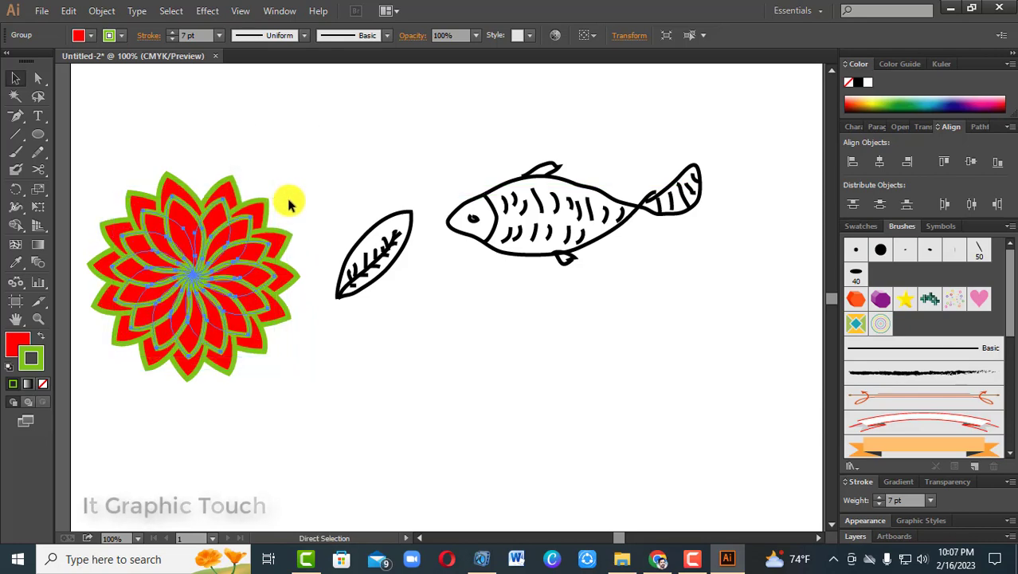
key(ctrl+z)
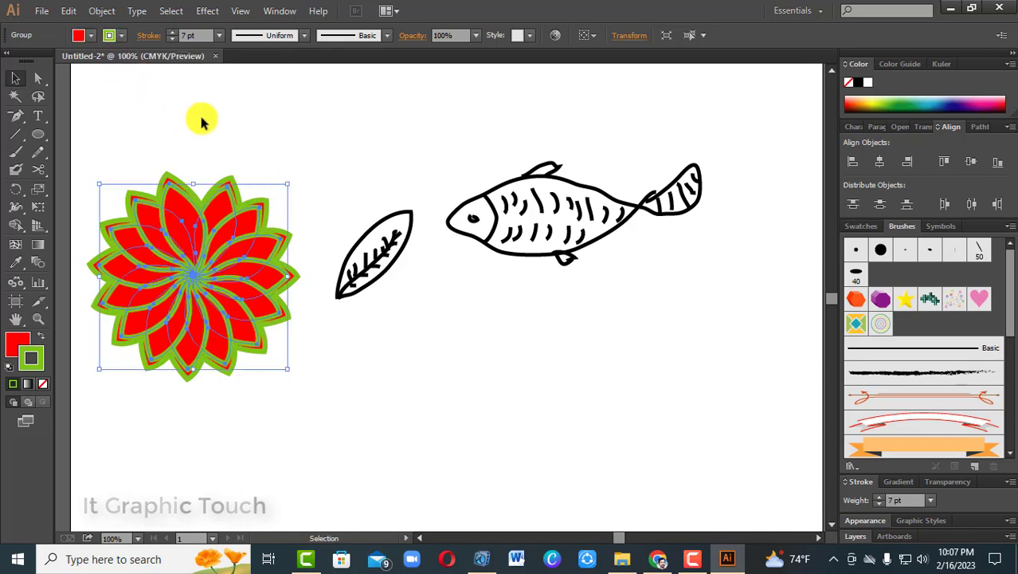
Paste another copy of the flower in front and scale it to about half the full flower's width about its centre, leaving nothing selected.
click(70, 11)
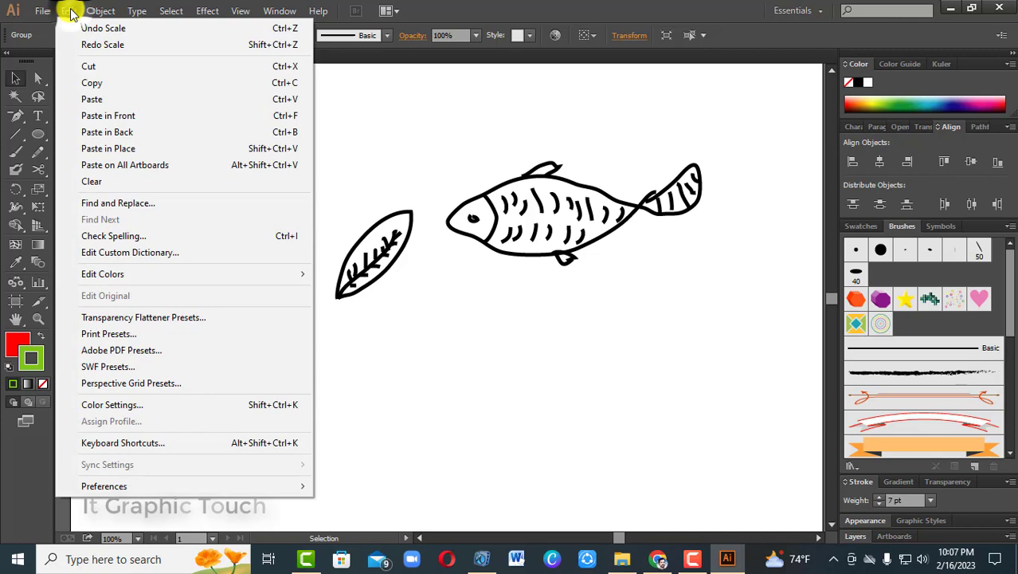
click(96, 81)
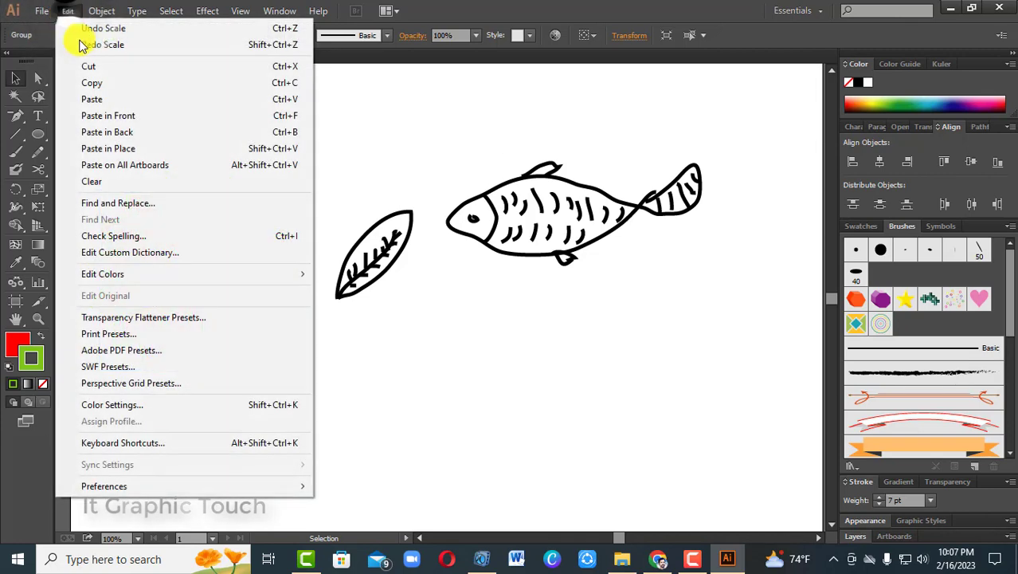
click(69, 11)
click(125, 118)
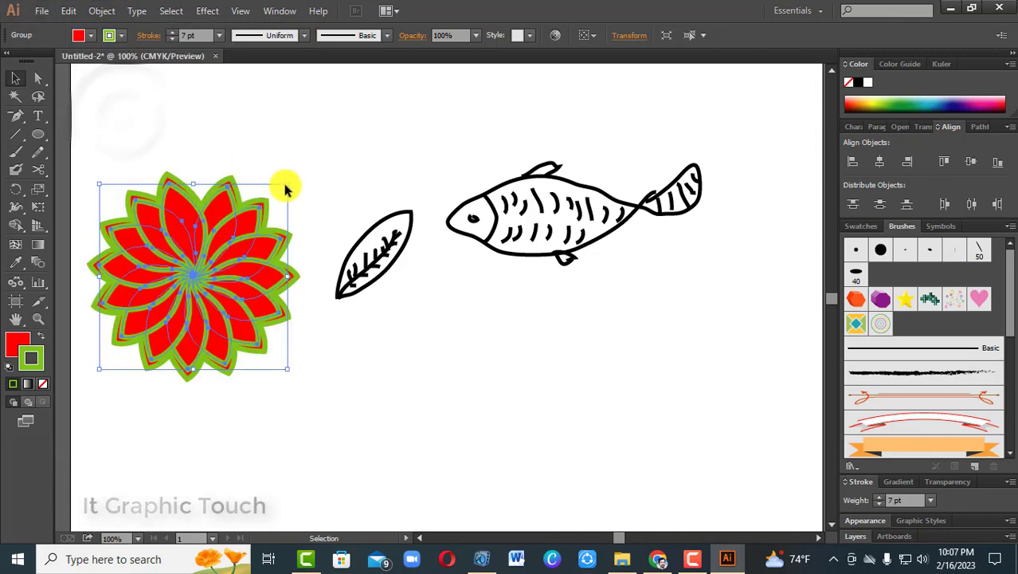
drag(286, 187, 273, 237)
click(327, 156)
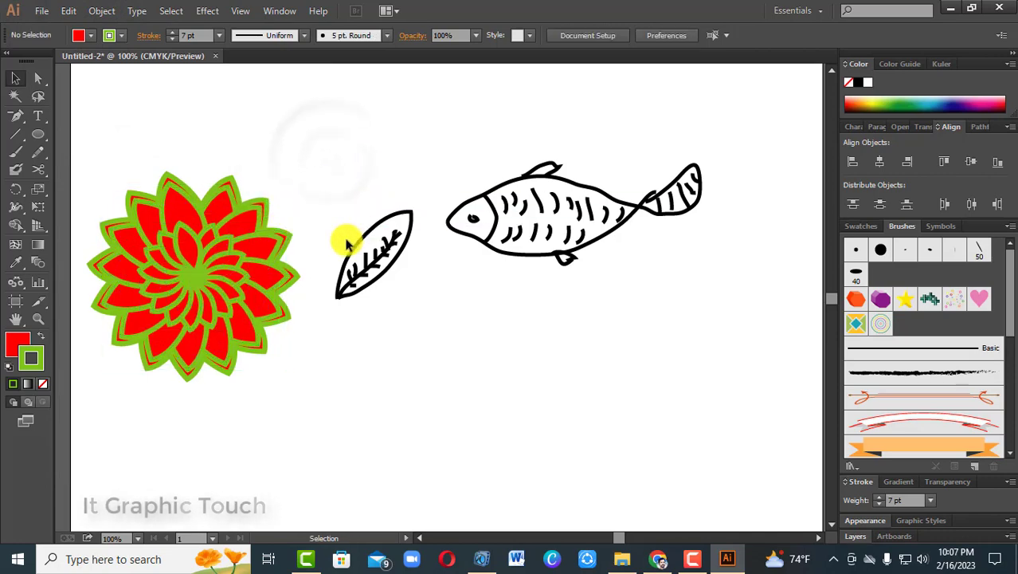
Swap the fill and stroke colours of the innermost flower so it has a green fill and red stroke.
click(200, 255)
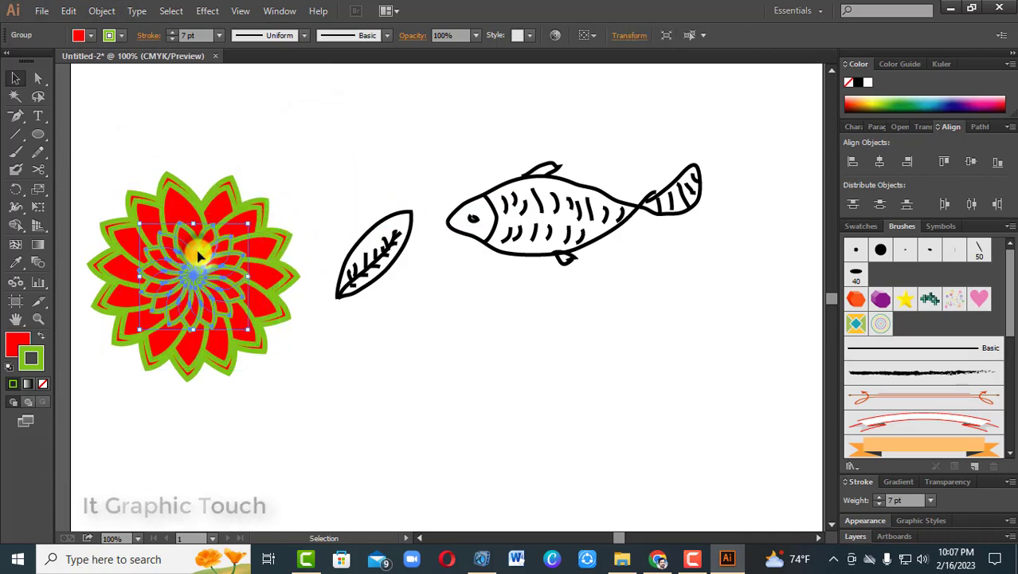
click(35, 347)
click(40, 338)
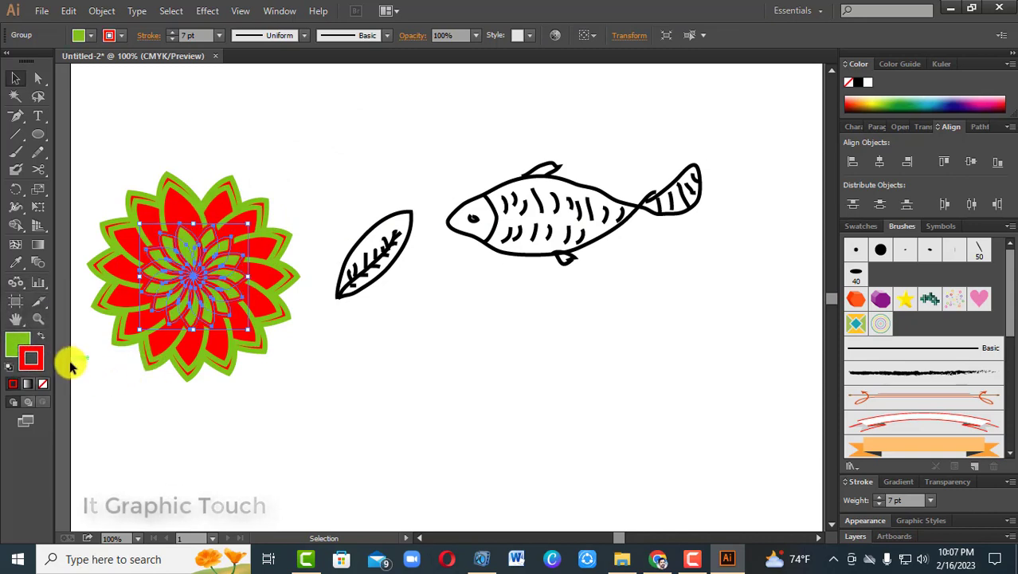
Scale the middle flower layer down slightly about its centre and deselect it.
click(189, 208)
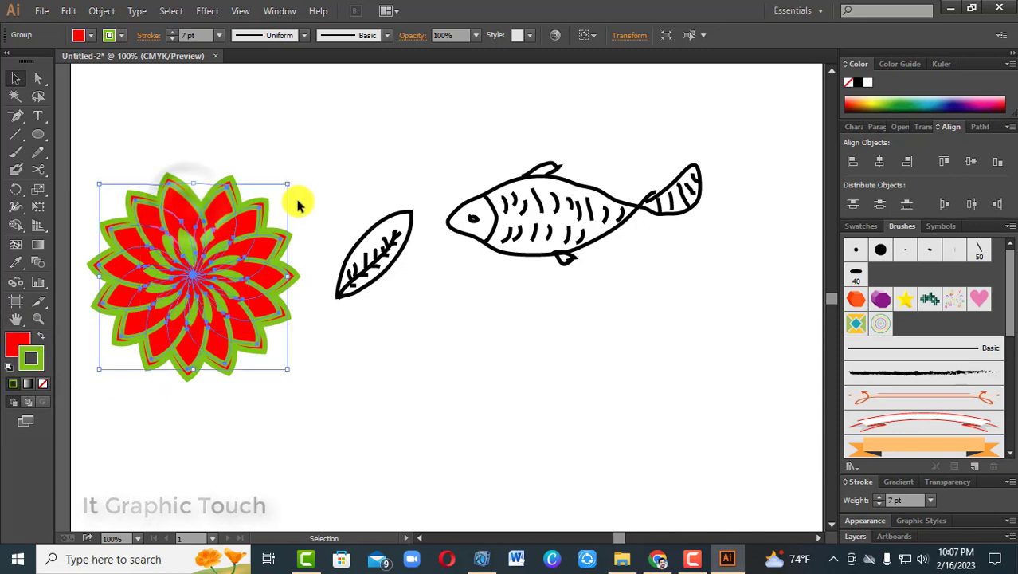
drag(289, 184, 295, 187)
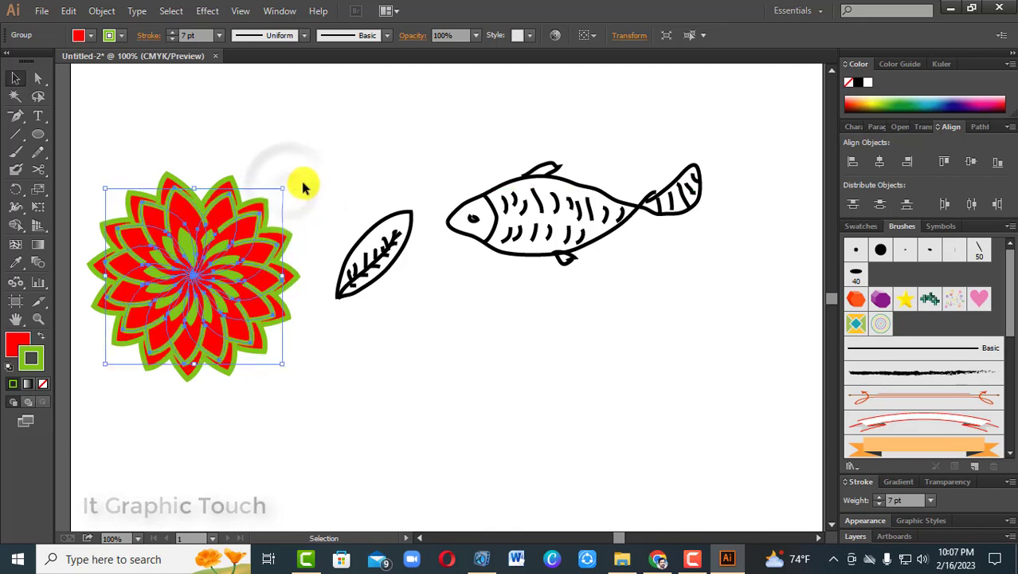
click(313, 161)
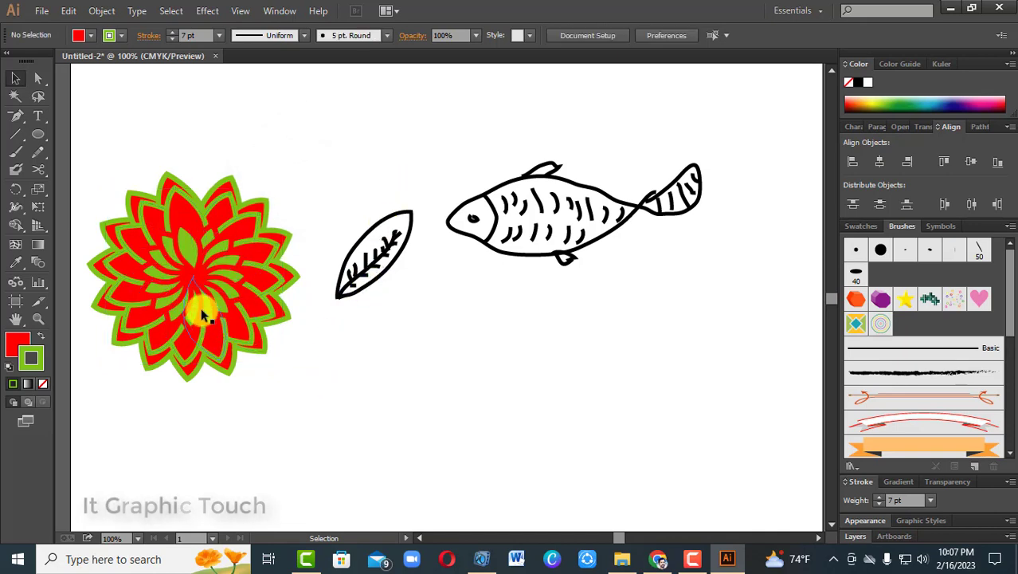
Set the innermost flower's fill to white, keeping its red stroke, and leave nothing selected.
click(180, 243)
click(41, 336)
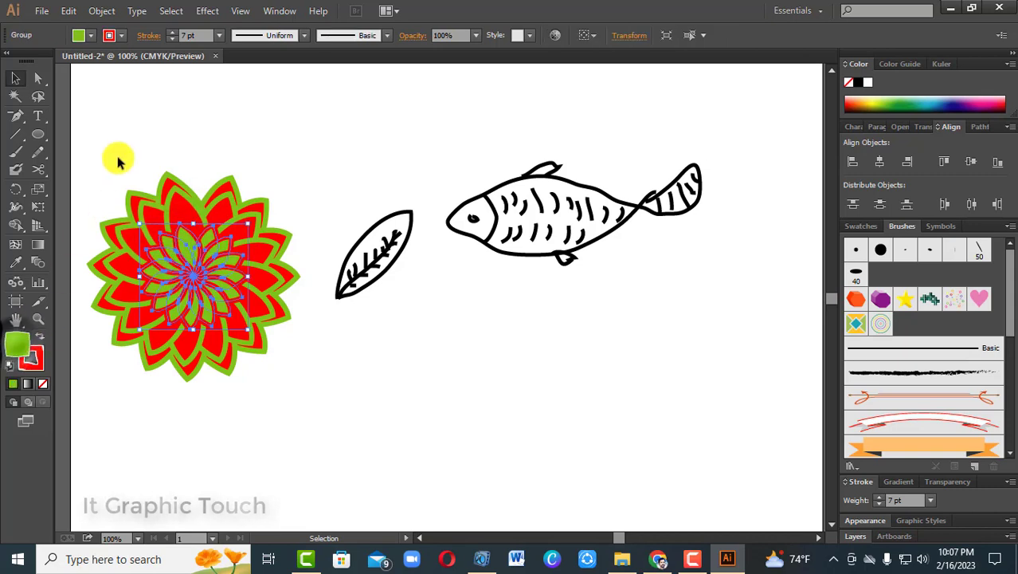
click(91, 35)
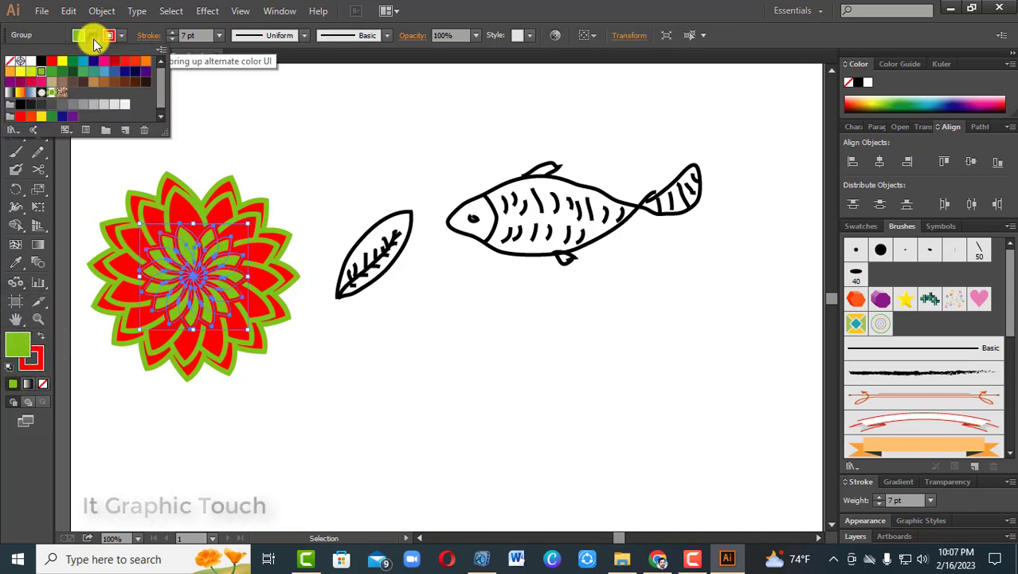
click(33, 64)
click(351, 166)
click(314, 364)
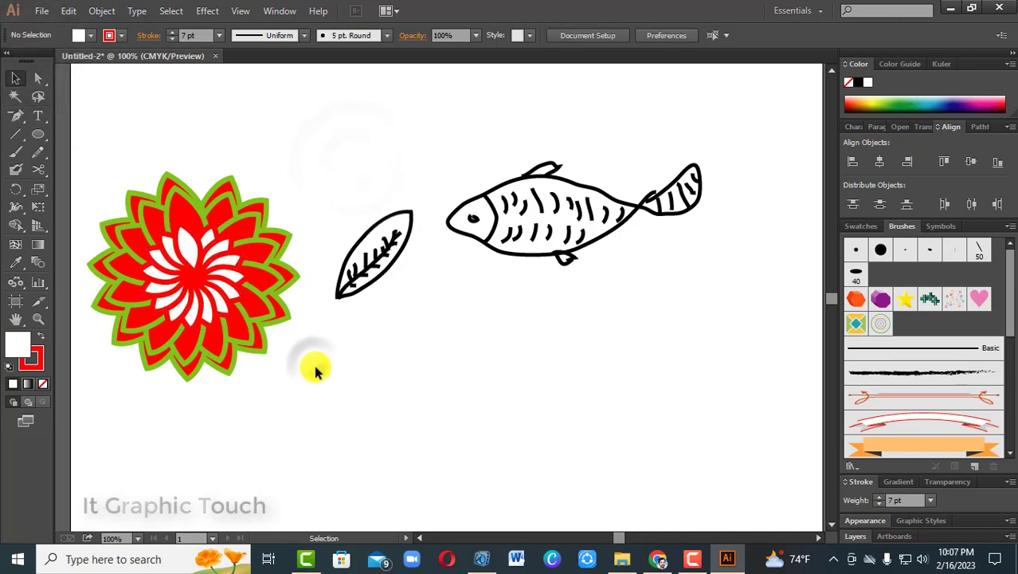
Try several stroke colours on the outermost flower layer, settle on bright yellow with the red fill kept, and leave nothing selected.
click(291, 245)
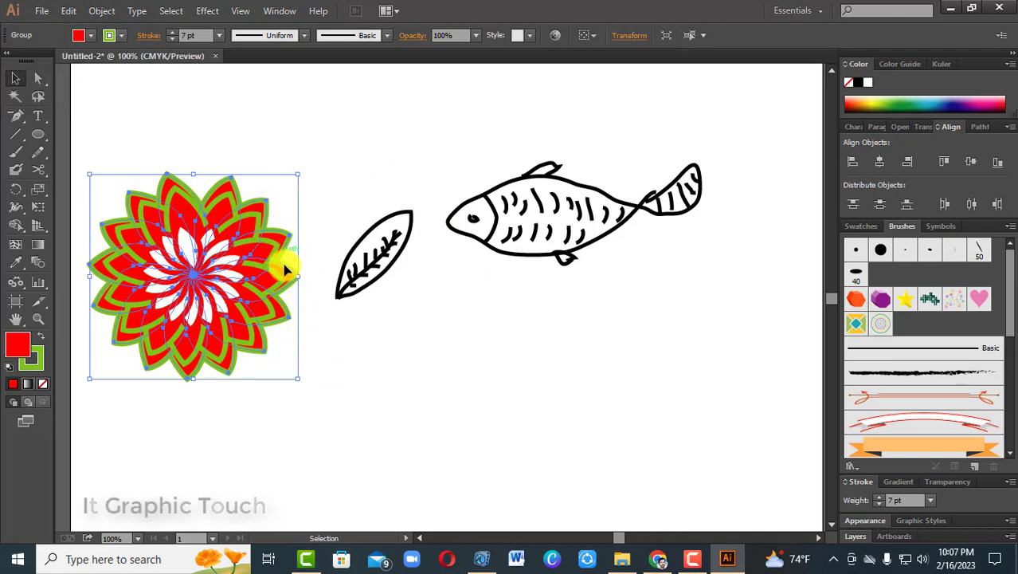
click(40, 356)
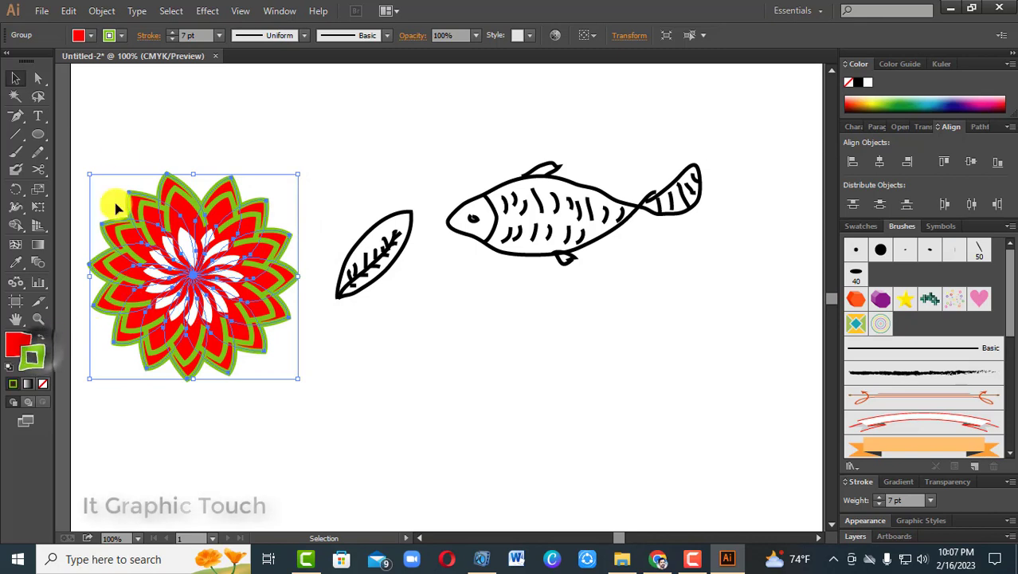
click(121, 37)
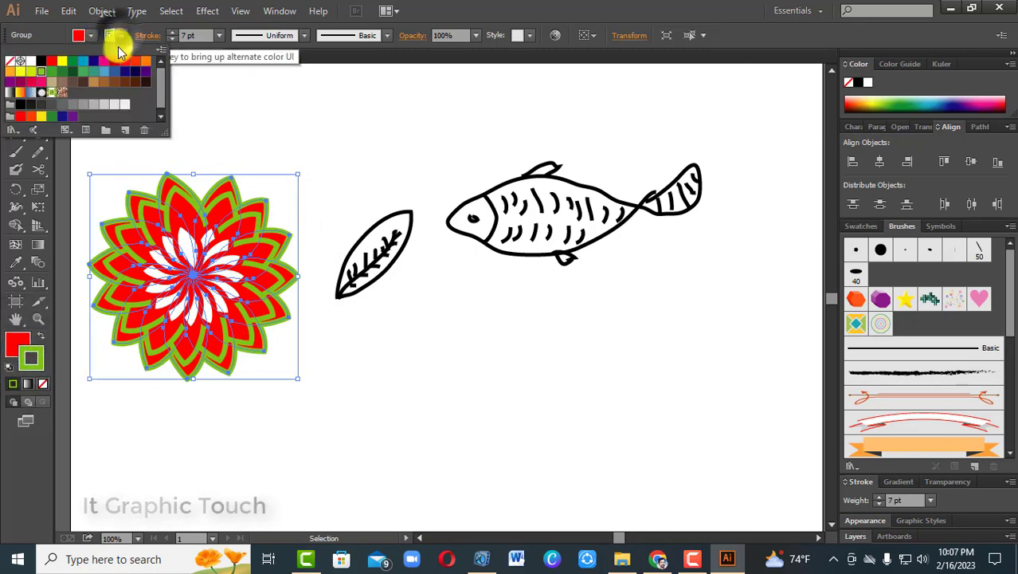
click(105, 62)
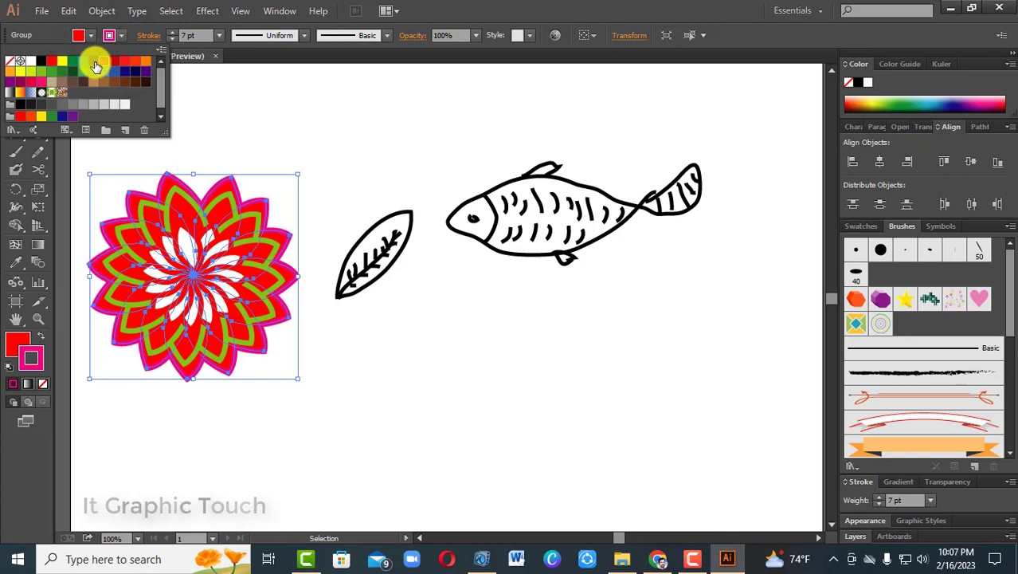
click(92, 61)
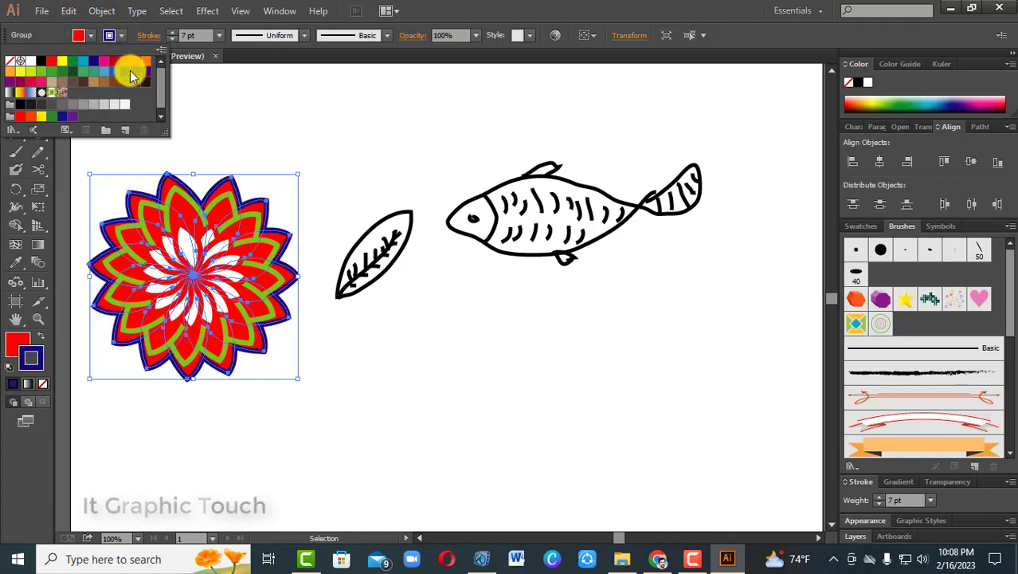
click(32, 106)
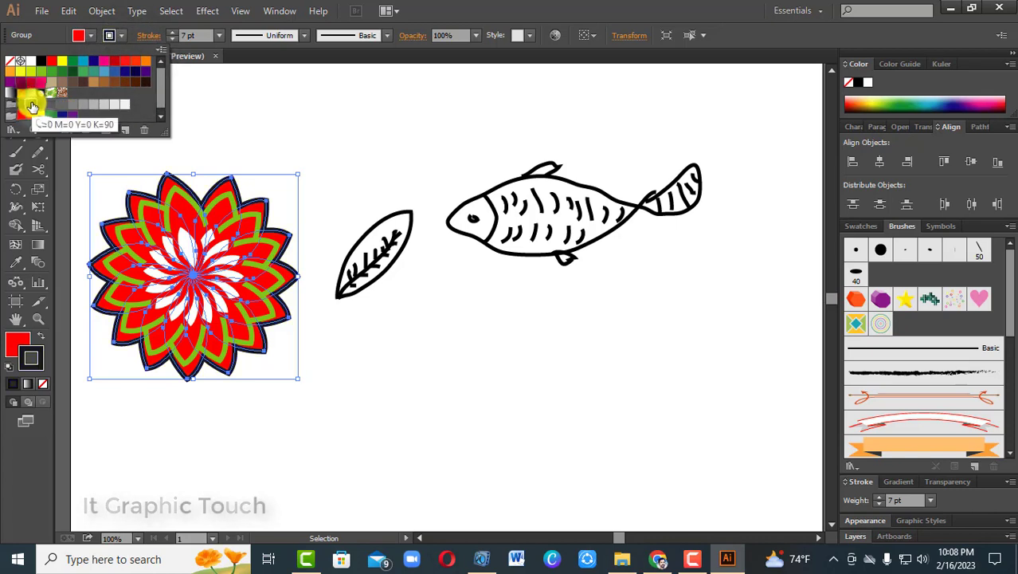
click(25, 78)
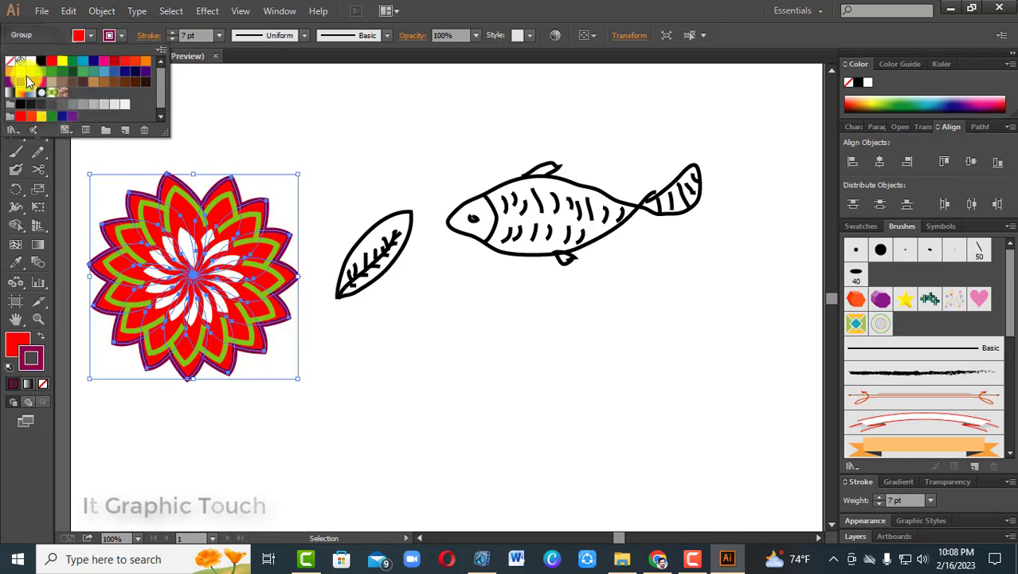
click(32, 77)
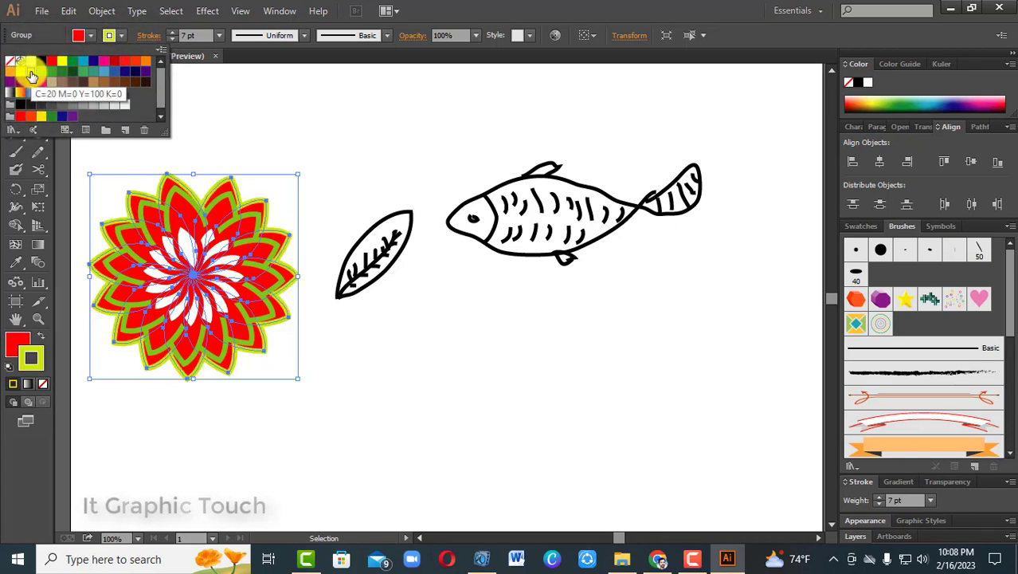
click(20, 70)
click(370, 79)
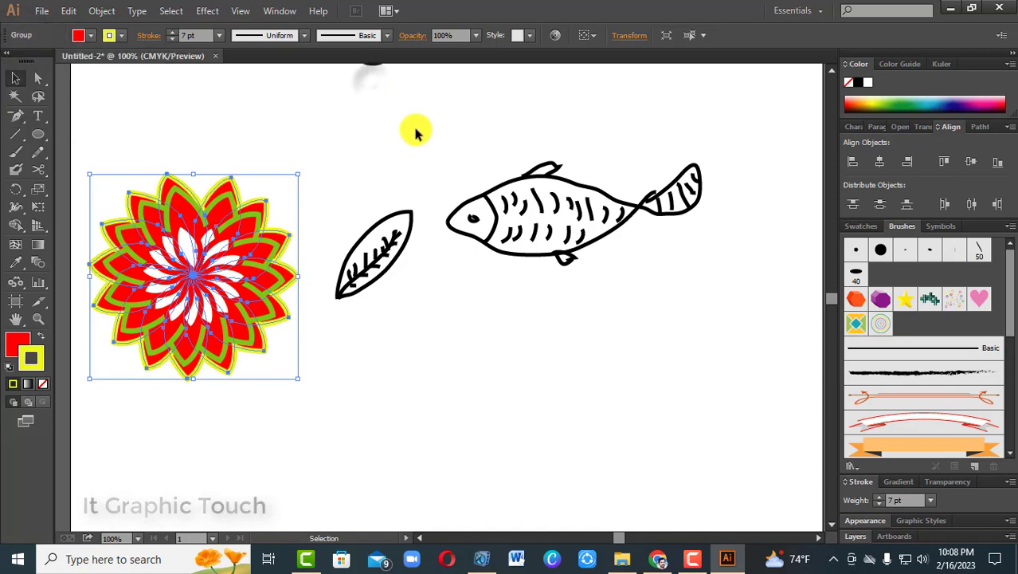
click(415, 131)
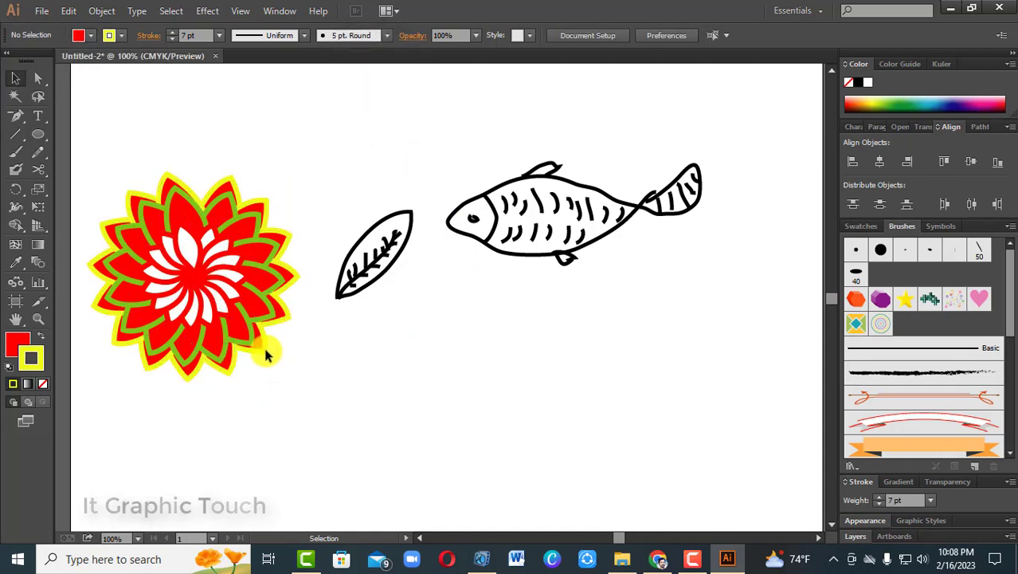
drag(127, 162, 258, 365)
click(357, 392)
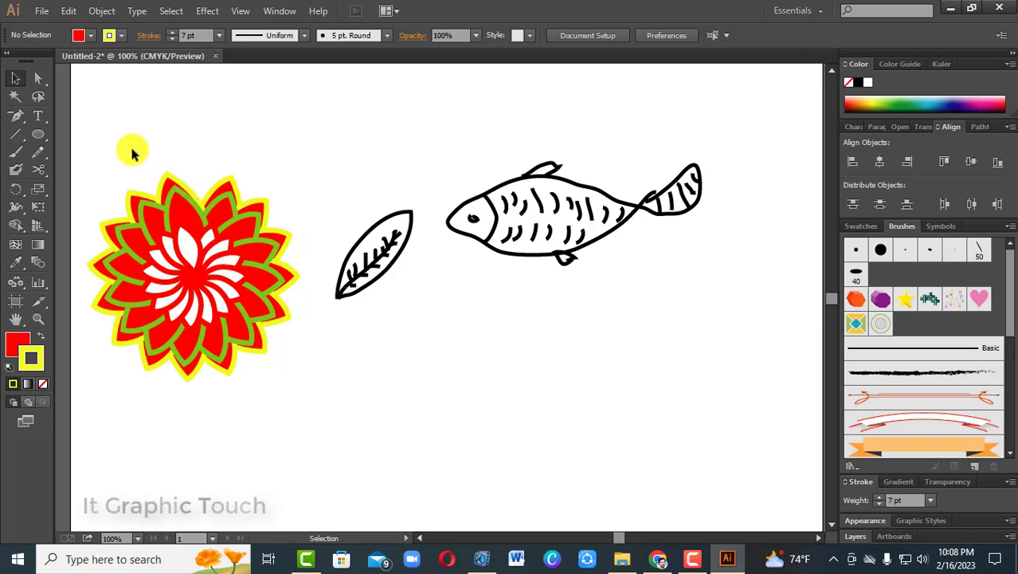
drag(147, 203, 281, 375)
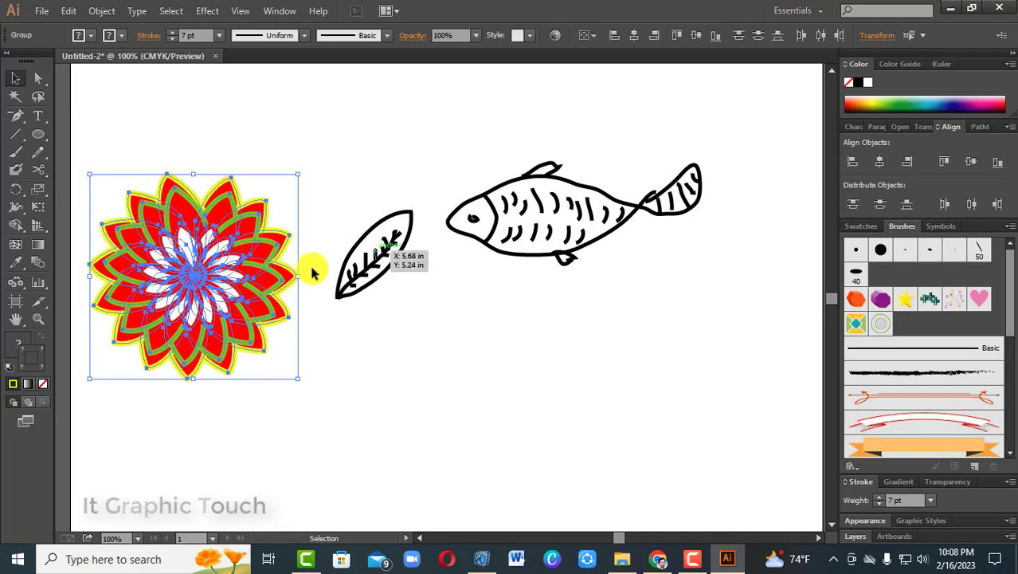
click(470, 340)
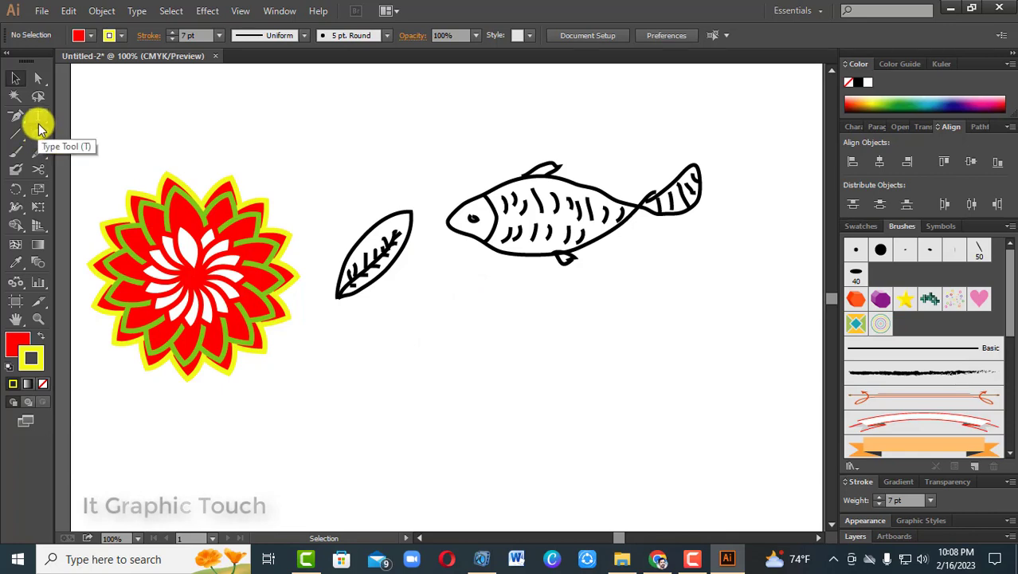
Delete the flower, the leaf and the whole fish, including its leftover scale and tail strokes, to clear the artboard.
drag(113, 145, 614, 340)
key(Delete)
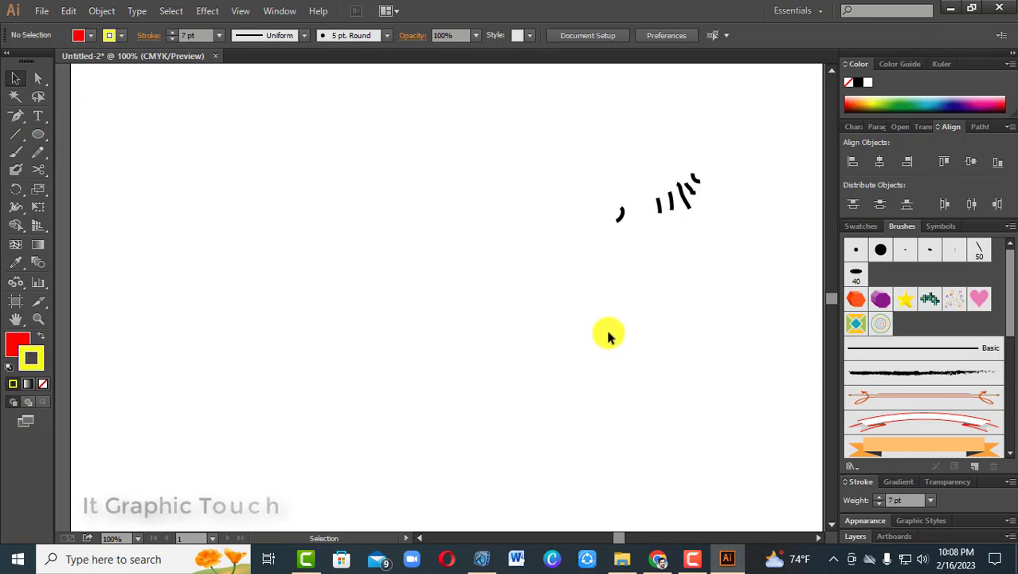
drag(563, 131, 731, 288)
key(Delete)
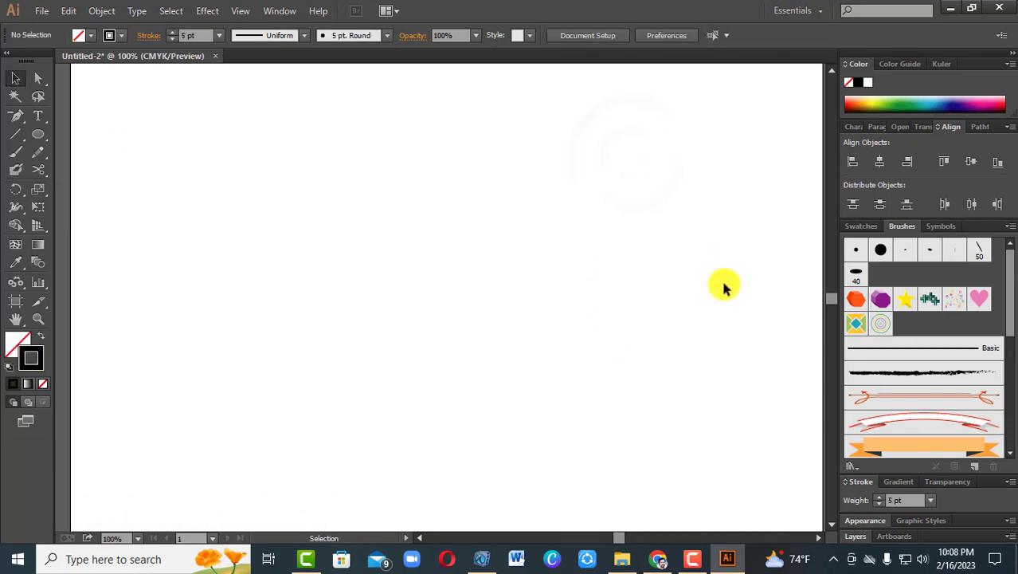